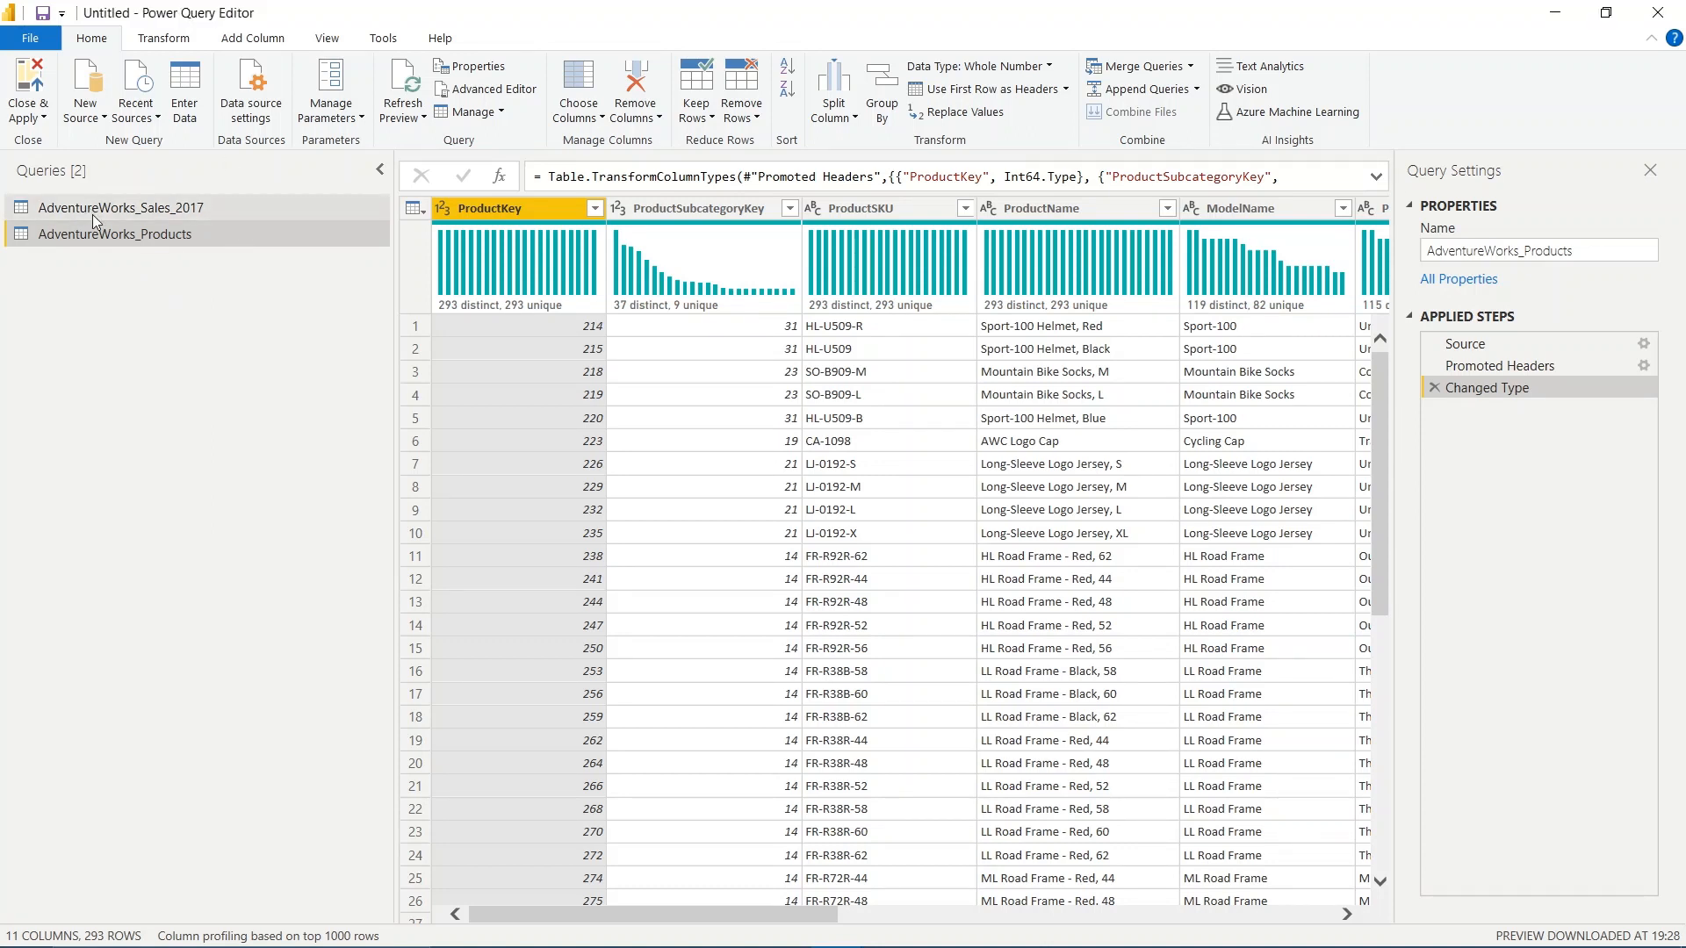
Move AdventureWorks_Sales_2017 below the products query, and rename the products query to AdventureWorks_Products_Lookup
{"action": "mouse_move", "coordinate": [154, 213]}
{"action": "left_mouse_down"}
{"action": "mouse_move", "coordinate": [154, 250]}
{"action": "mouse_move", "coordinate": [216, 229]}
{"action": "mouse_move", "coordinate": [151, 241]}
{"action": "left_mouse_up"}
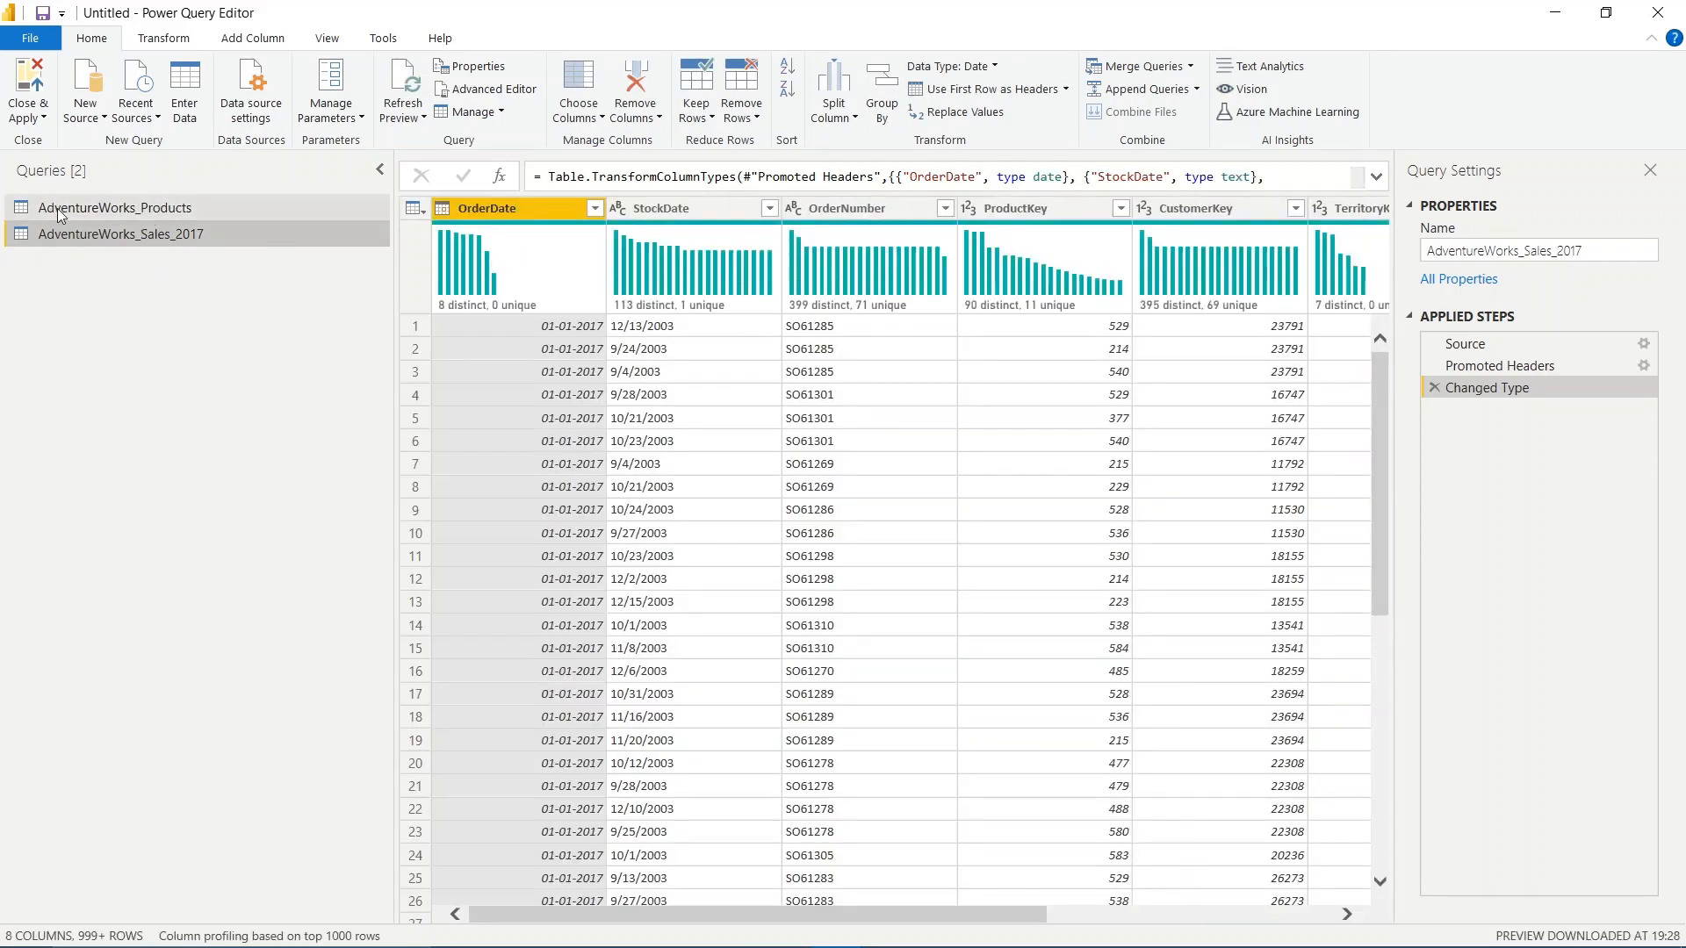
{"action": "left_click", "coordinate": [200, 207]}
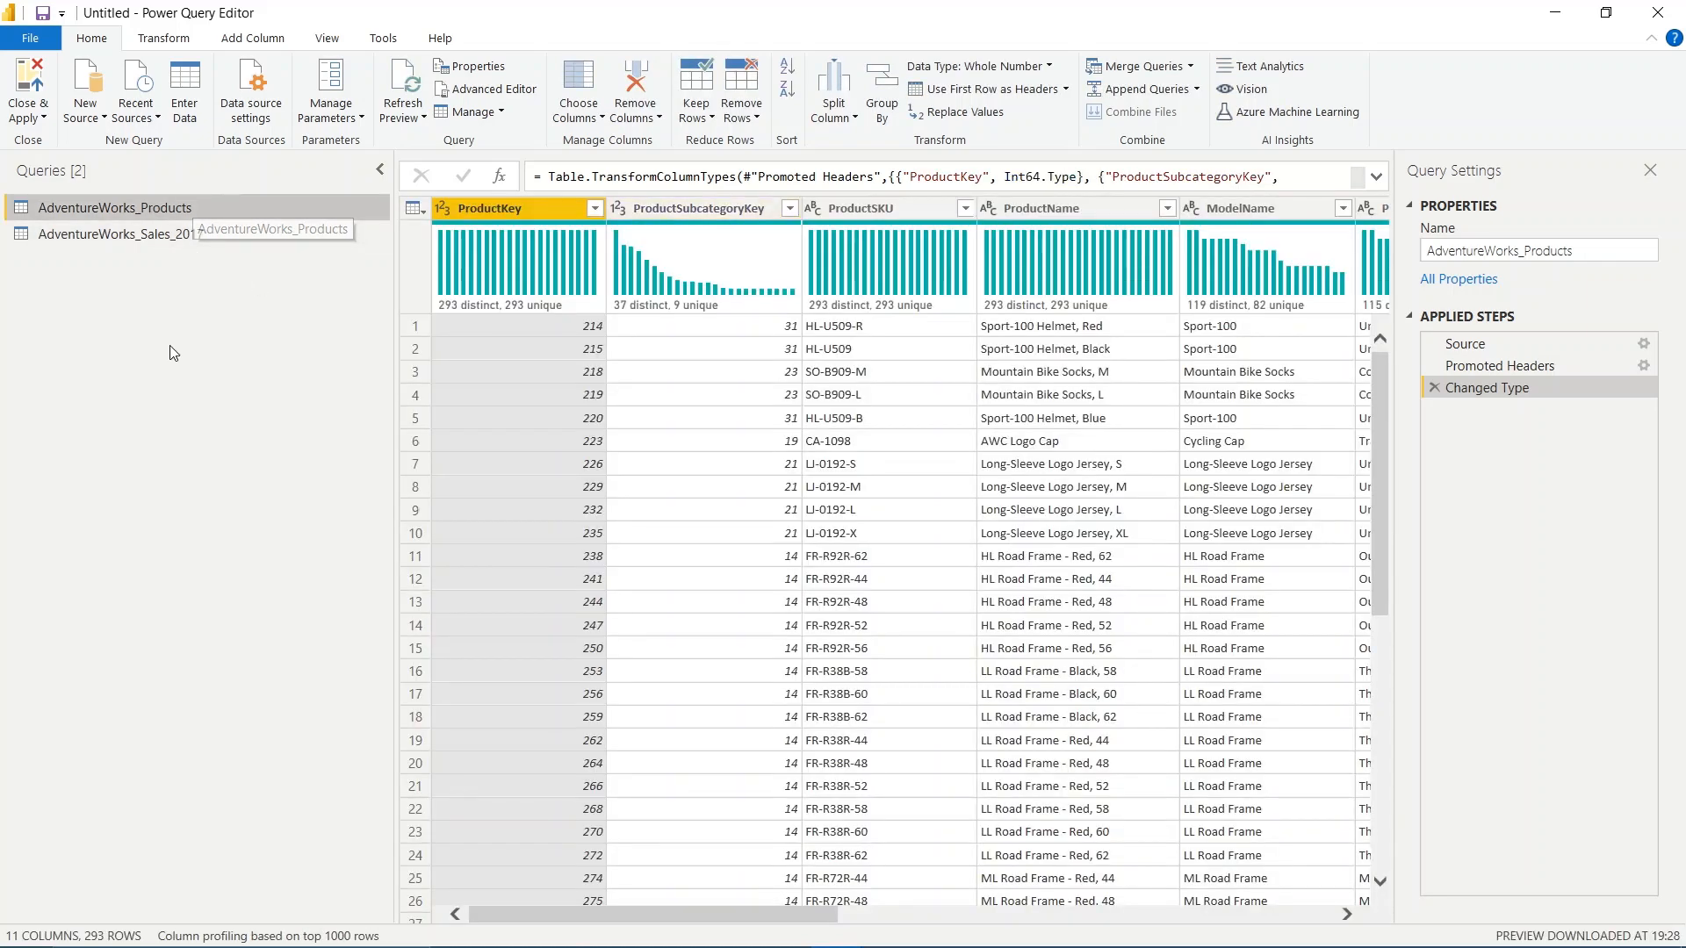
{"action": "left_click", "coordinate": [1612, 247]}
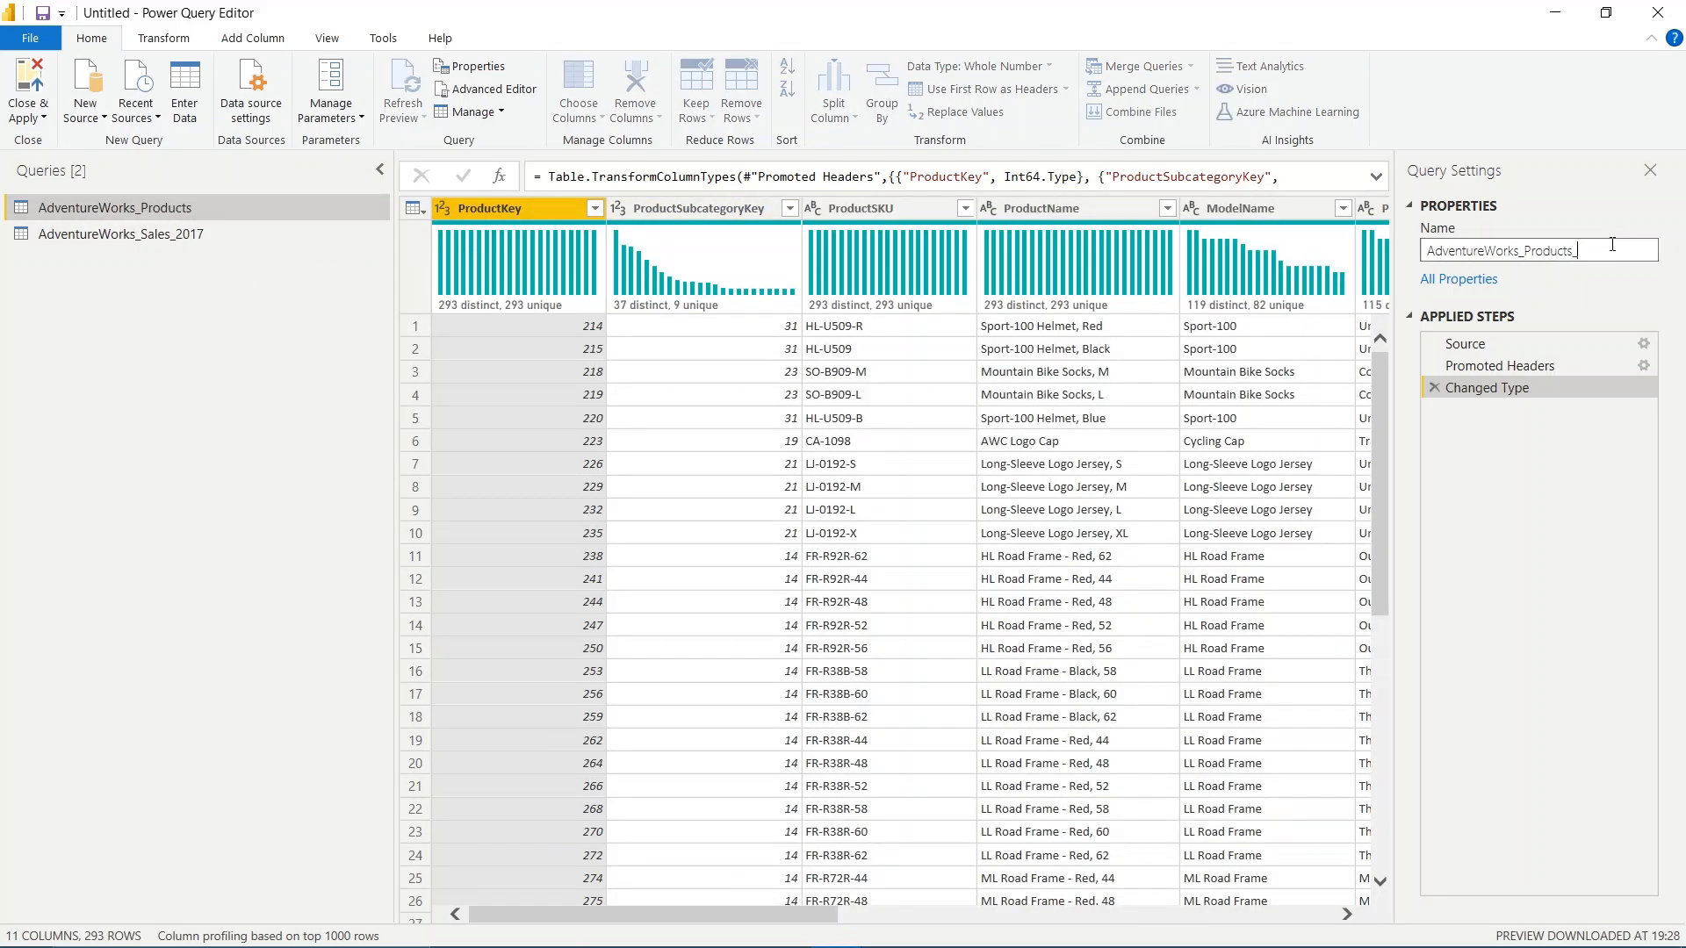
{"action": "type", "text": "_Lookup"}
{"action": "left_click", "coordinate": [1586, 477]}
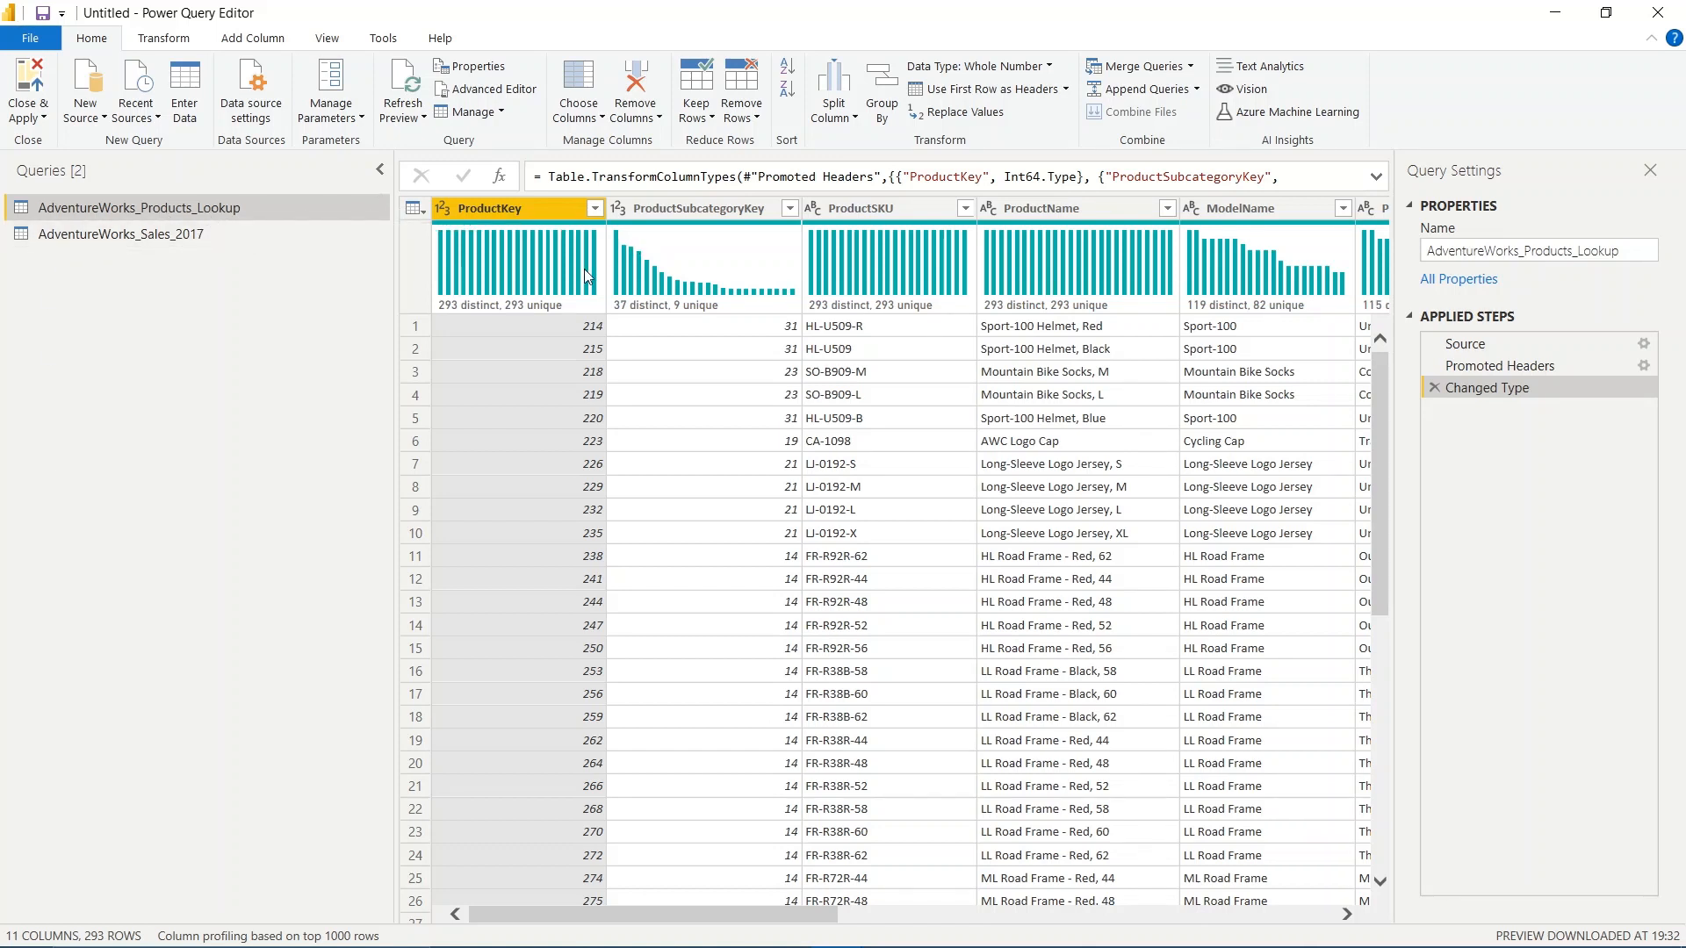
Review the columns of the AdventureWorks_Products_Lookup query, from ProductKey through ProductDescription
{"action": "mouse_move", "coordinate": [586, 276]}
{"action": "left_click", "coordinate": [700, 218]}
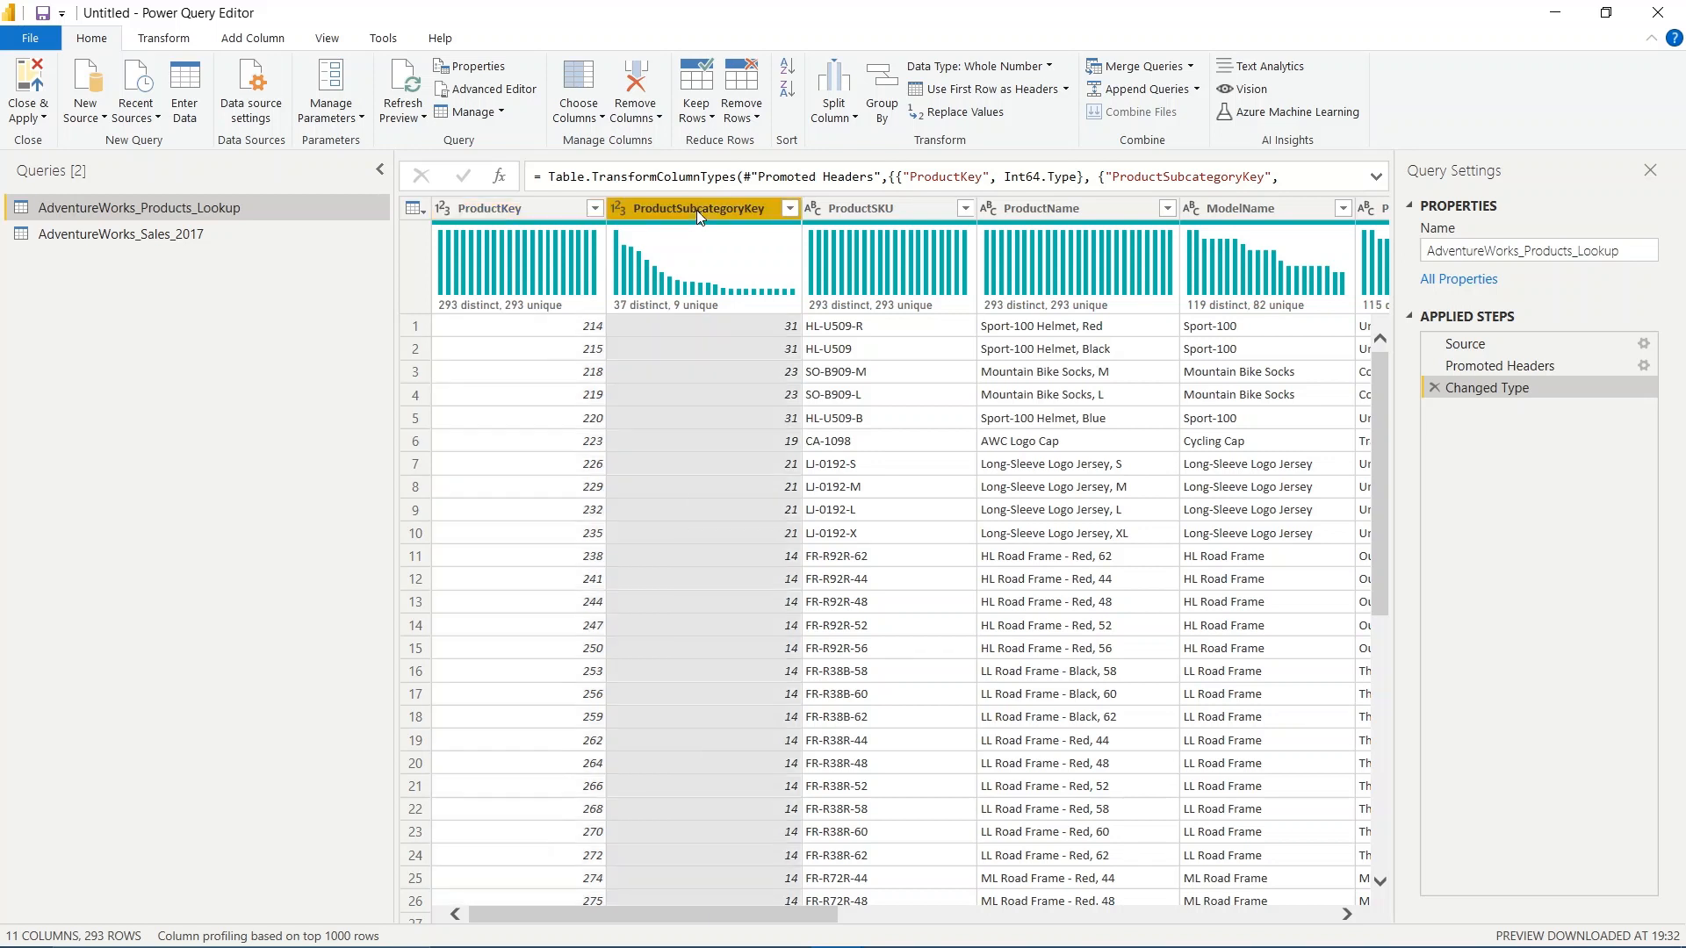
{"action": "left_click", "coordinate": [885, 208]}
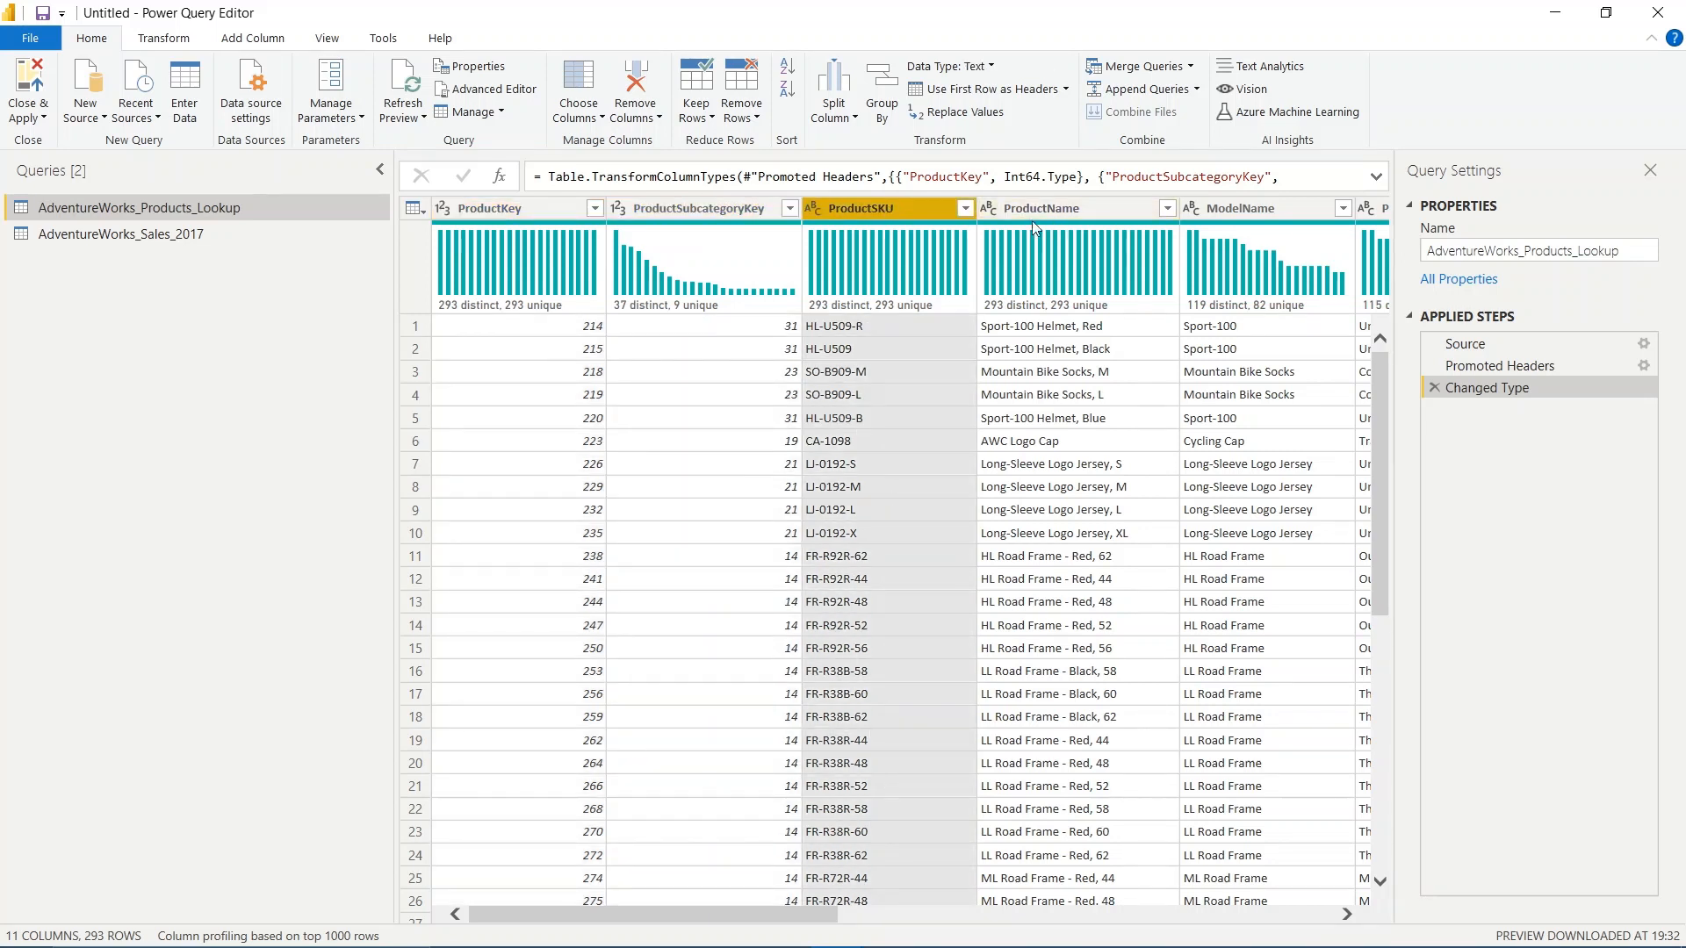
{"action": "left_click_drag", "start_coordinate": [718, 917], "coordinate": [845, 917]}
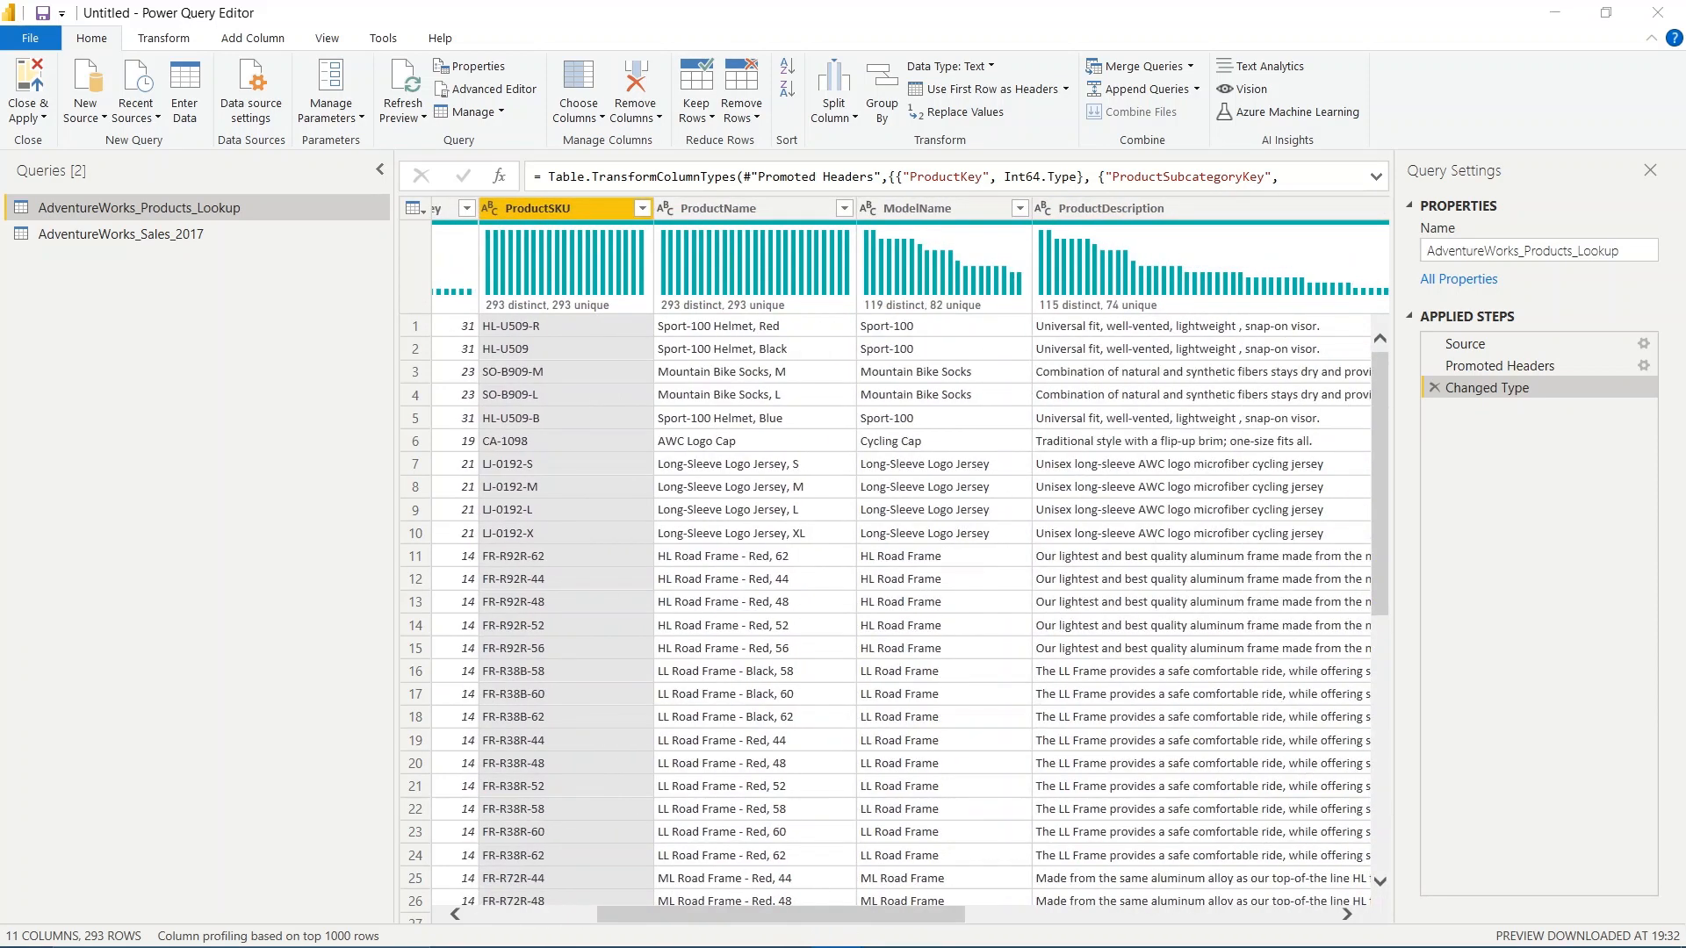
{"action": "left_click_drag", "start_coordinate": [914, 913], "coordinate": [689, 898]}
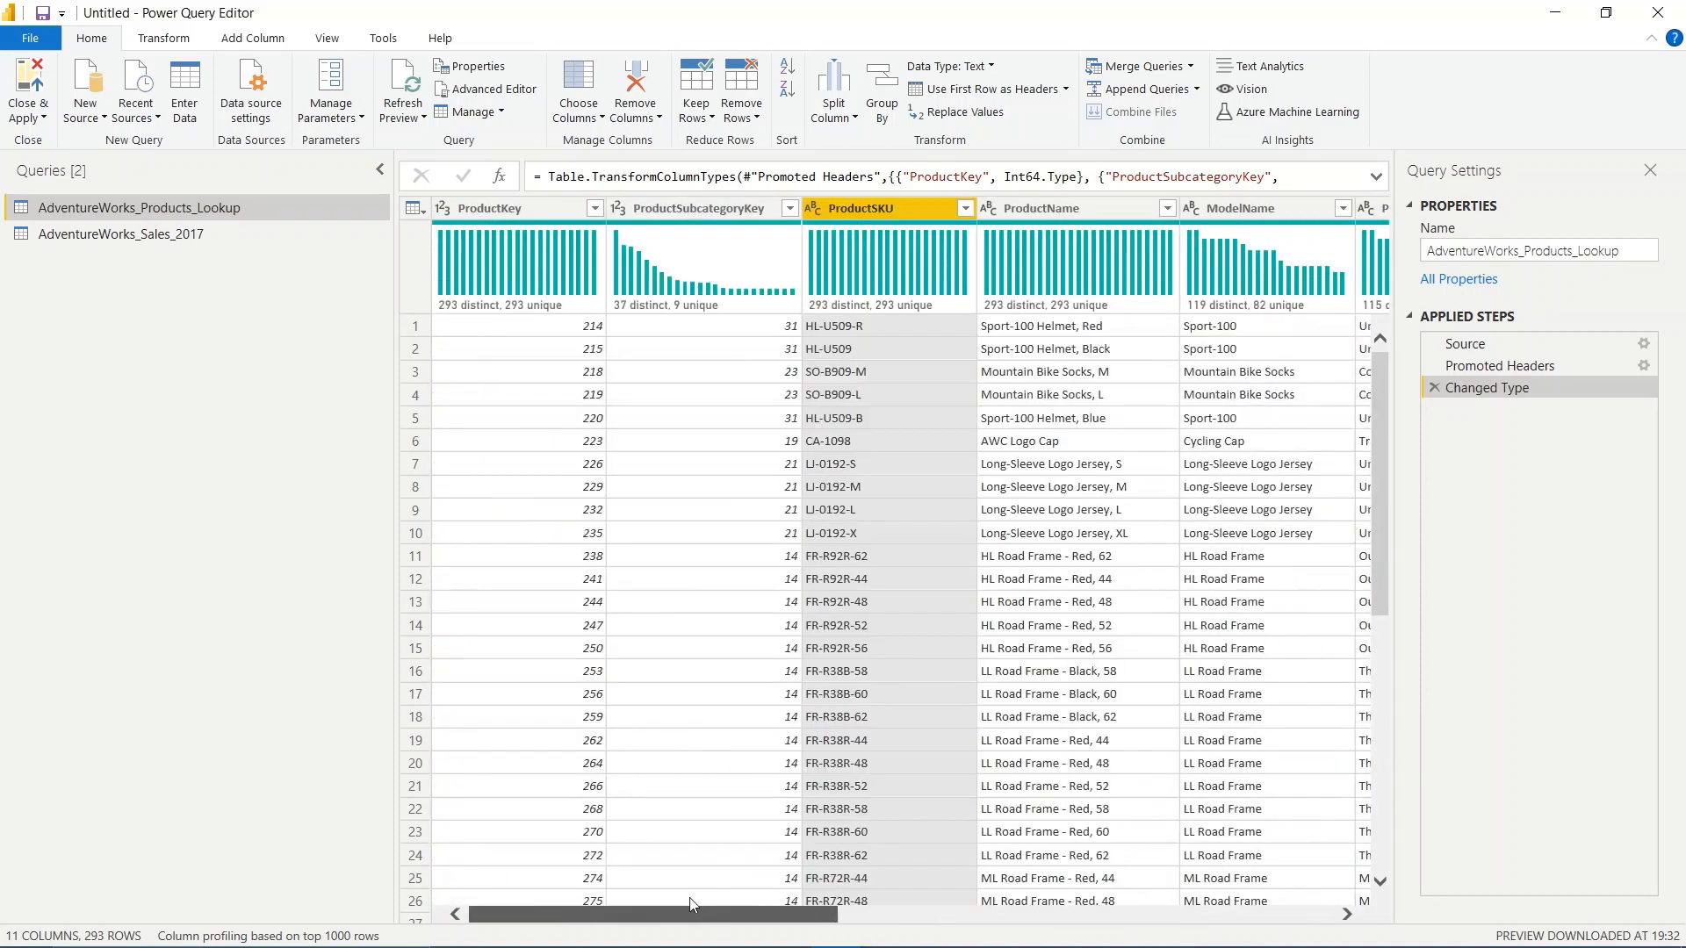
Set up a merge within the AdventureWorks_Sales_2017 query, choosing AdventureWorks_Products_Lookup as the second table
{"action": "left_click", "coordinate": [237, 238]}
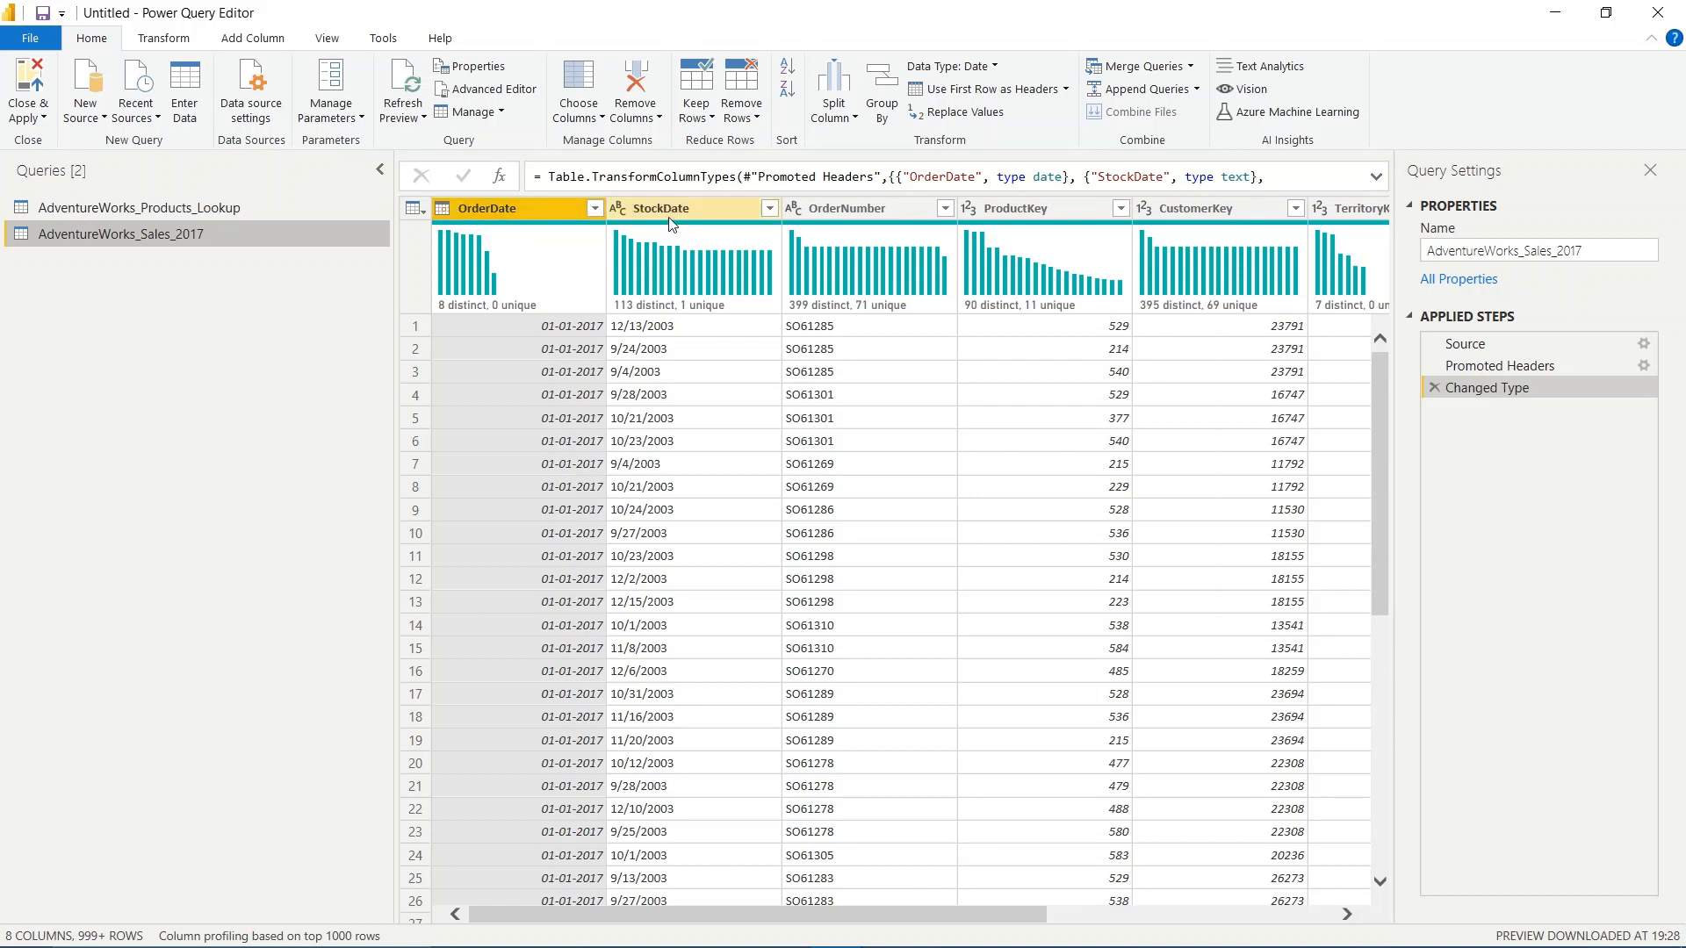
{"action": "left_click_drag", "start_coordinate": [862, 915], "coordinate": [1177, 910]}
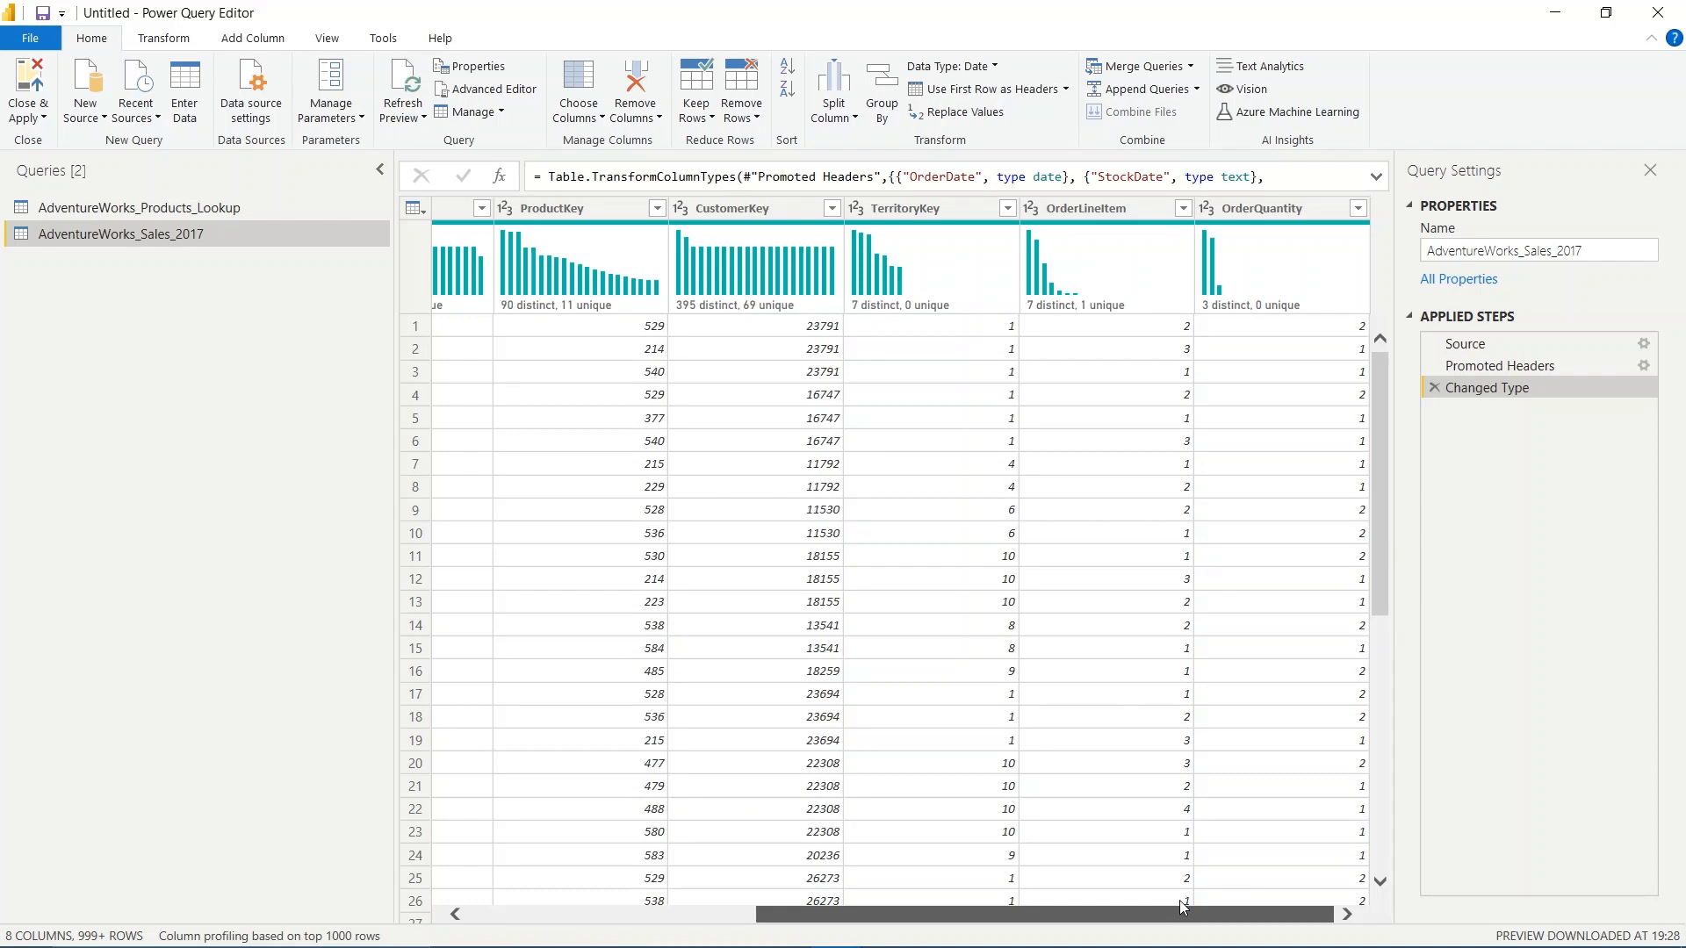
{"action": "left_click_drag", "start_coordinate": [1109, 913], "coordinate": [788, 915]}
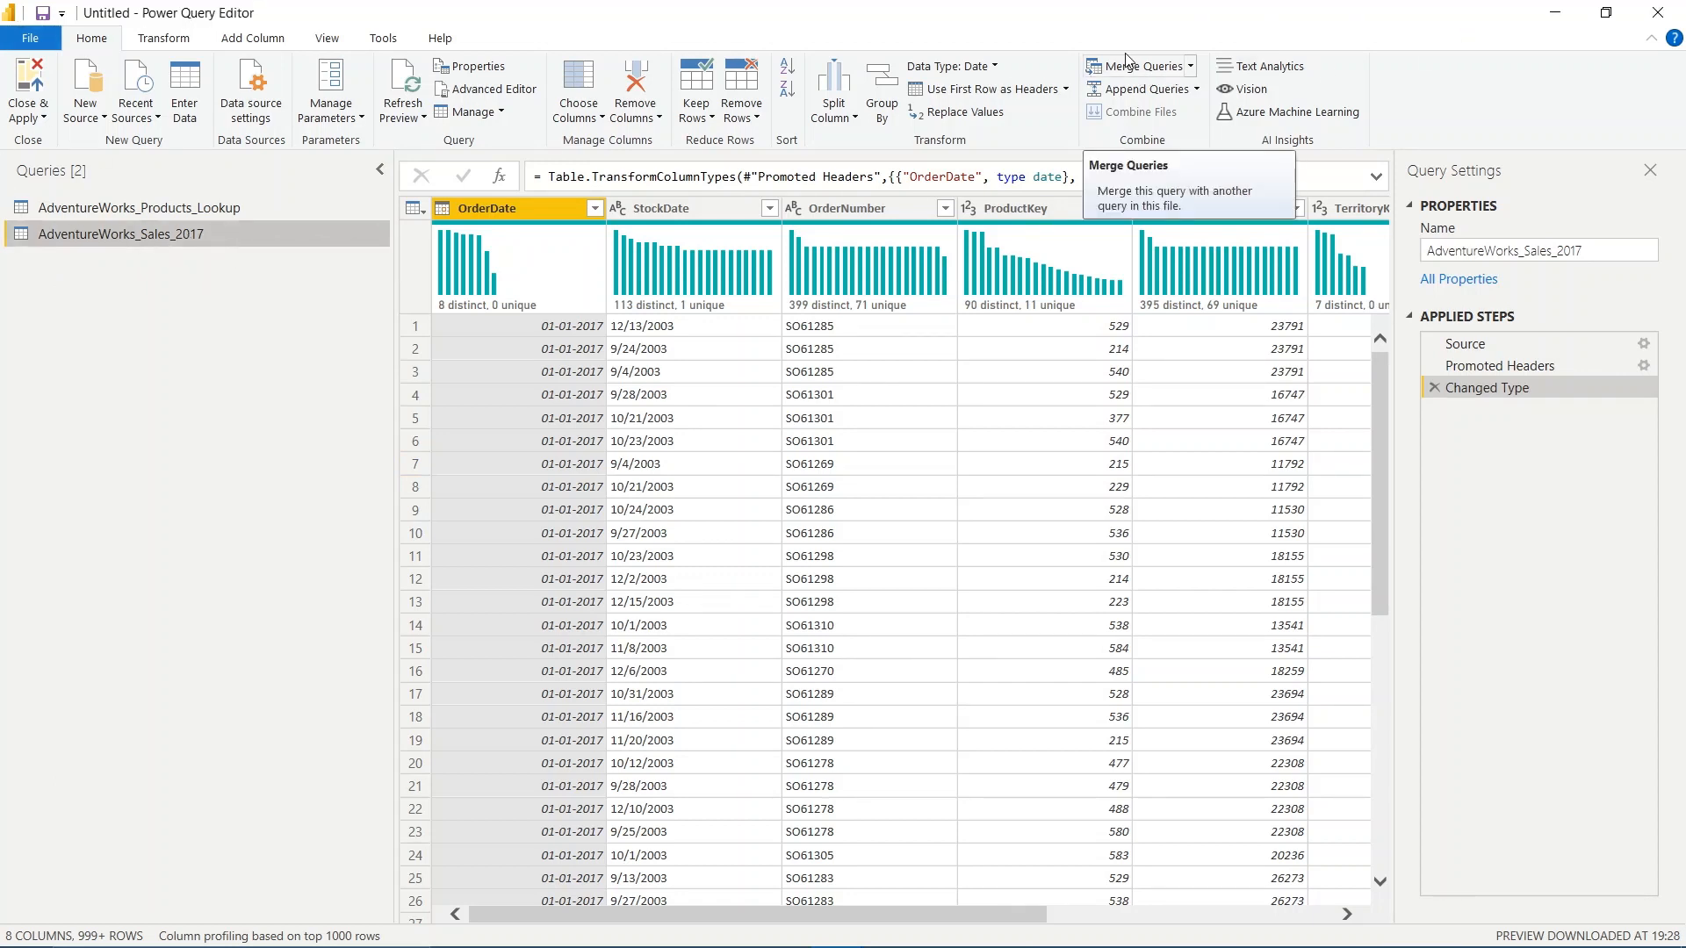
{"action": "left_click", "coordinate": [1190, 67]}
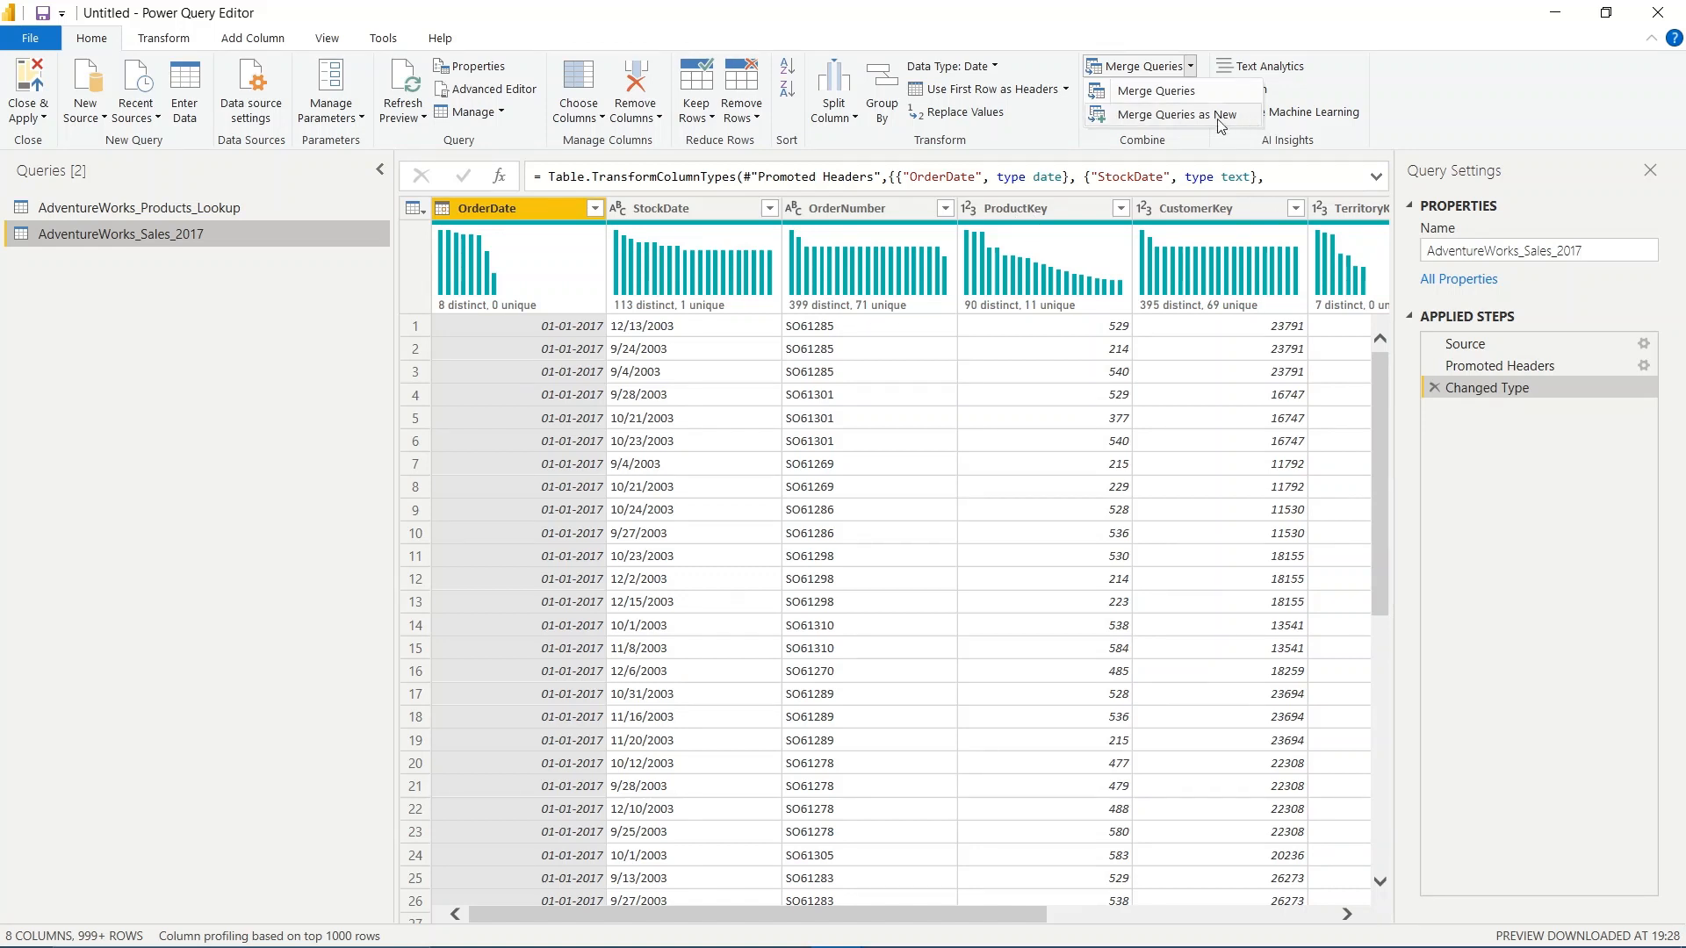
{"action": "left_click", "coordinate": [1159, 95]}
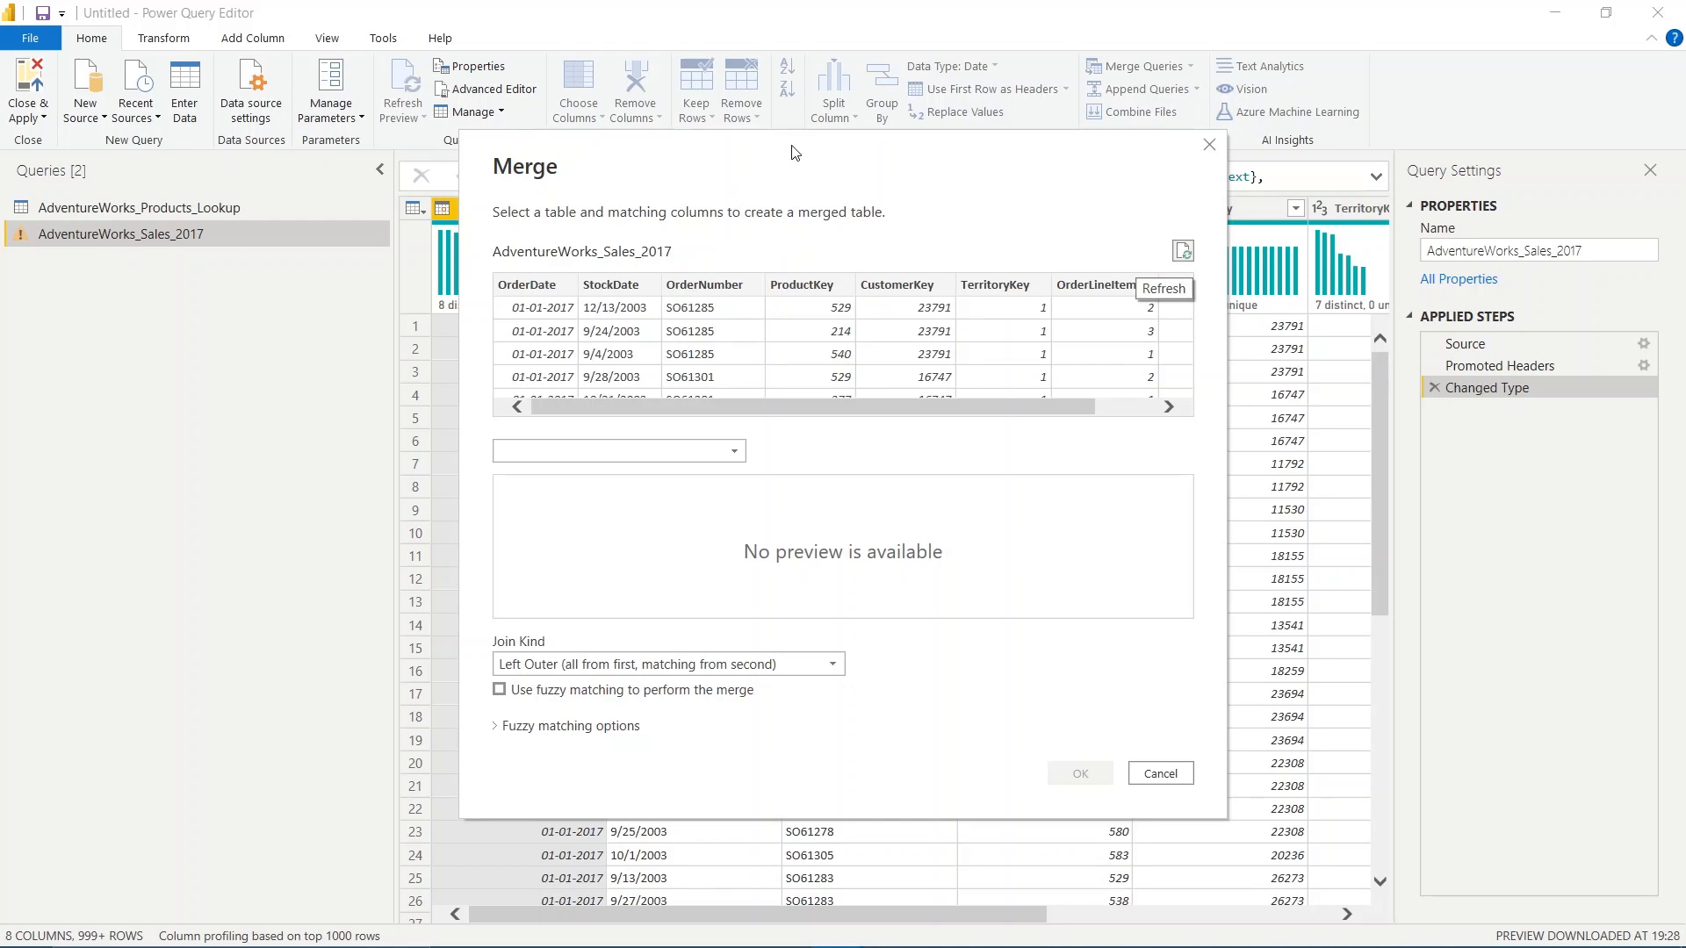
{"action": "left_click_drag", "start_coordinate": [792, 147], "coordinate": [886, 109]}
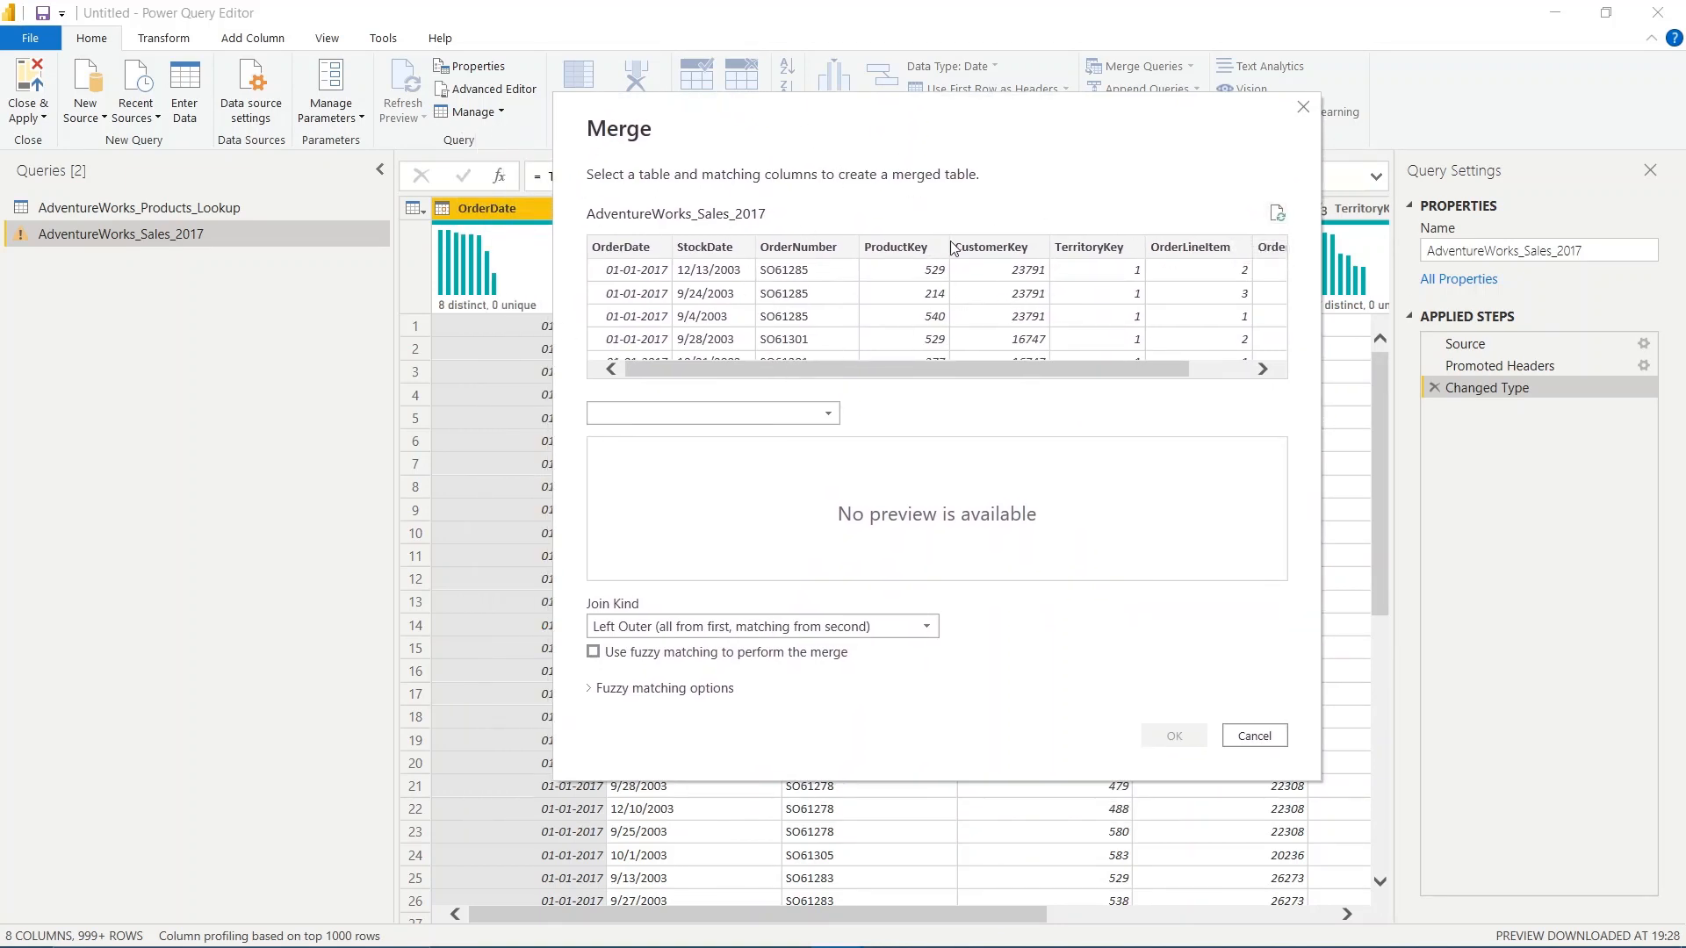
{"action": "left_click_drag", "start_coordinate": [1081, 366], "coordinate": [1059, 373]}
{"action": "left_click", "coordinate": [735, 423]}
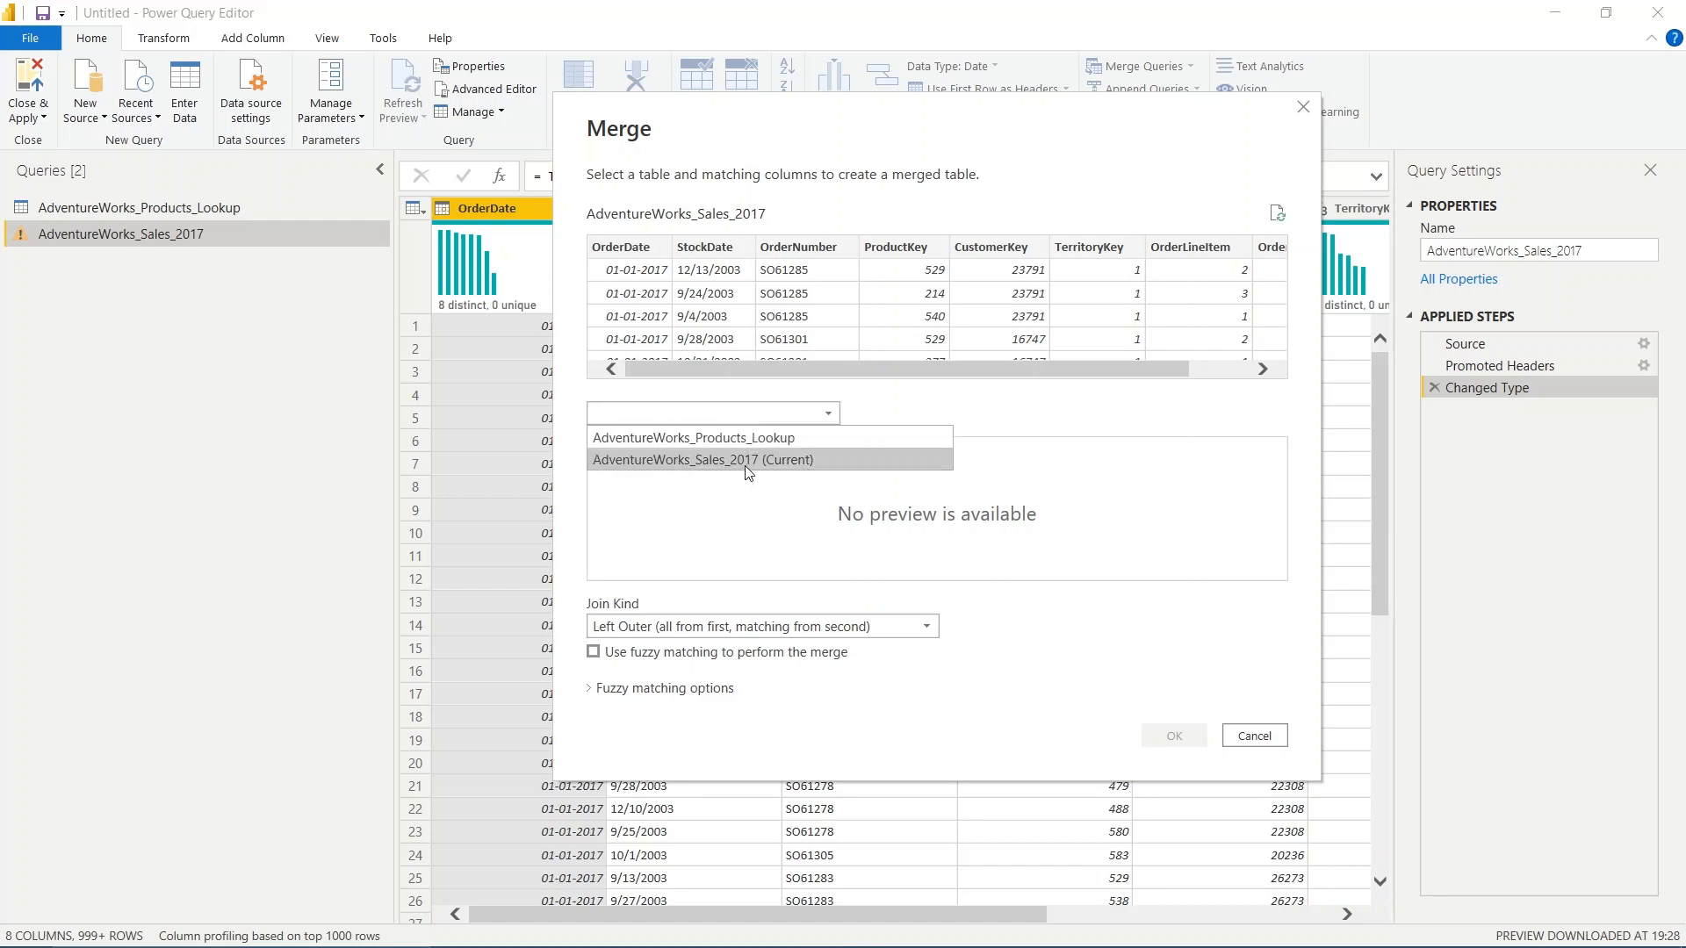
{"action": "left_click", "coordinate": [782, 435]}
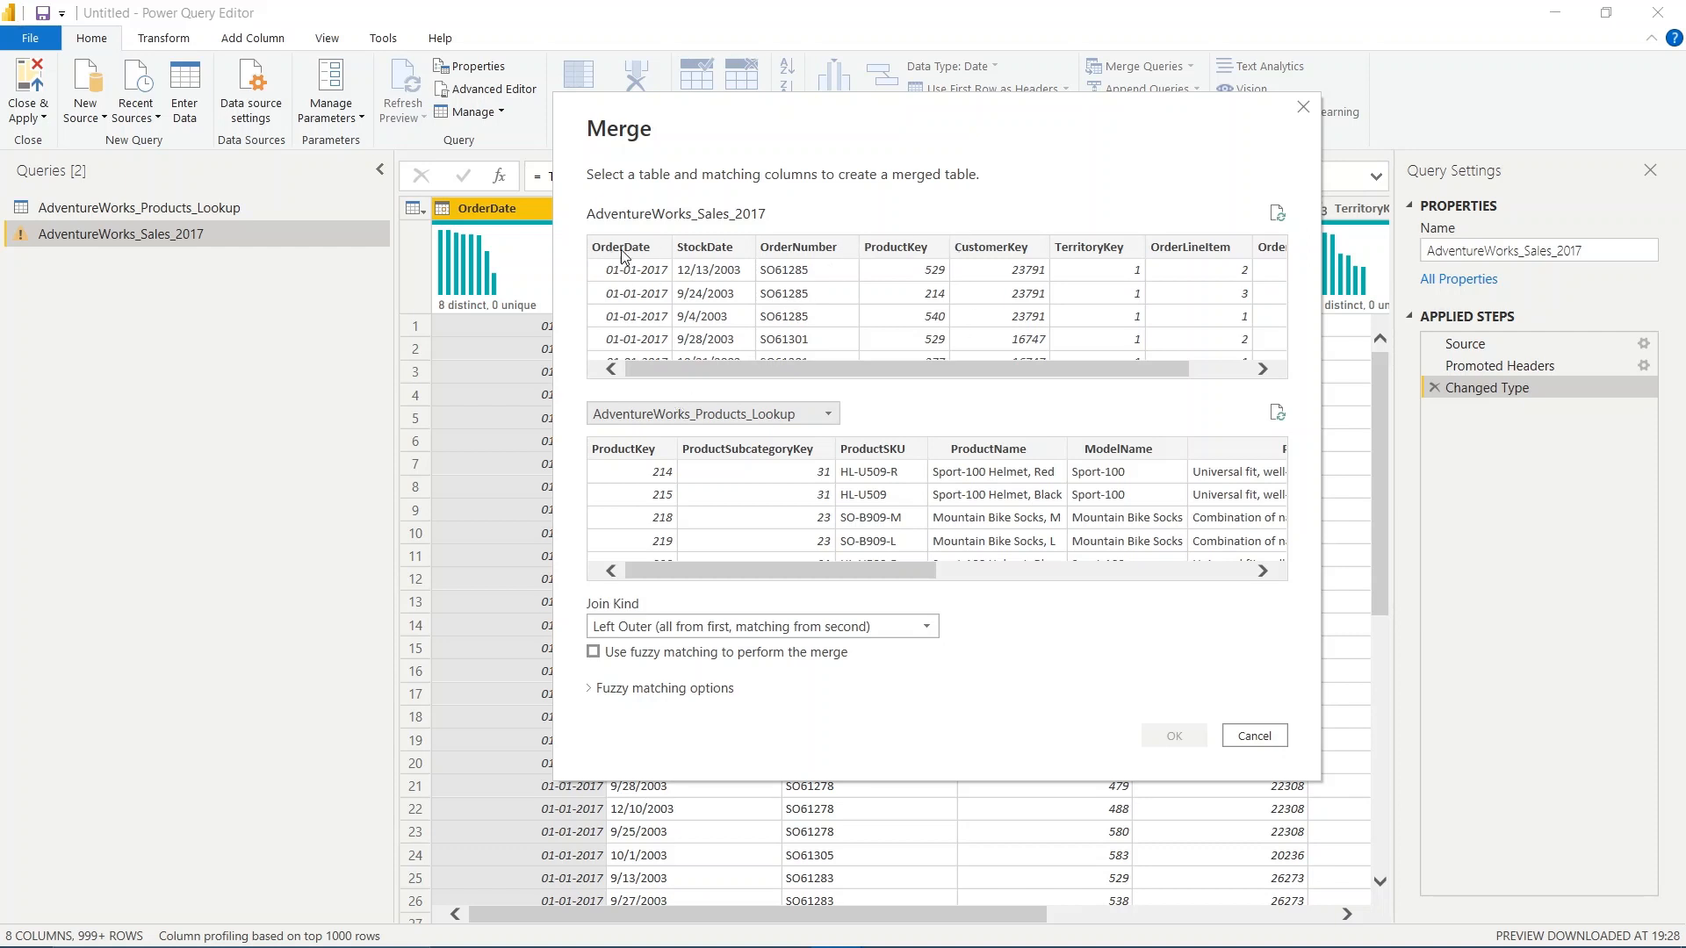
Match the two tables on ProductKey and complete the merge with the Left Outer join kind
{"action": "left_click", "coordinate": [891, 251]}
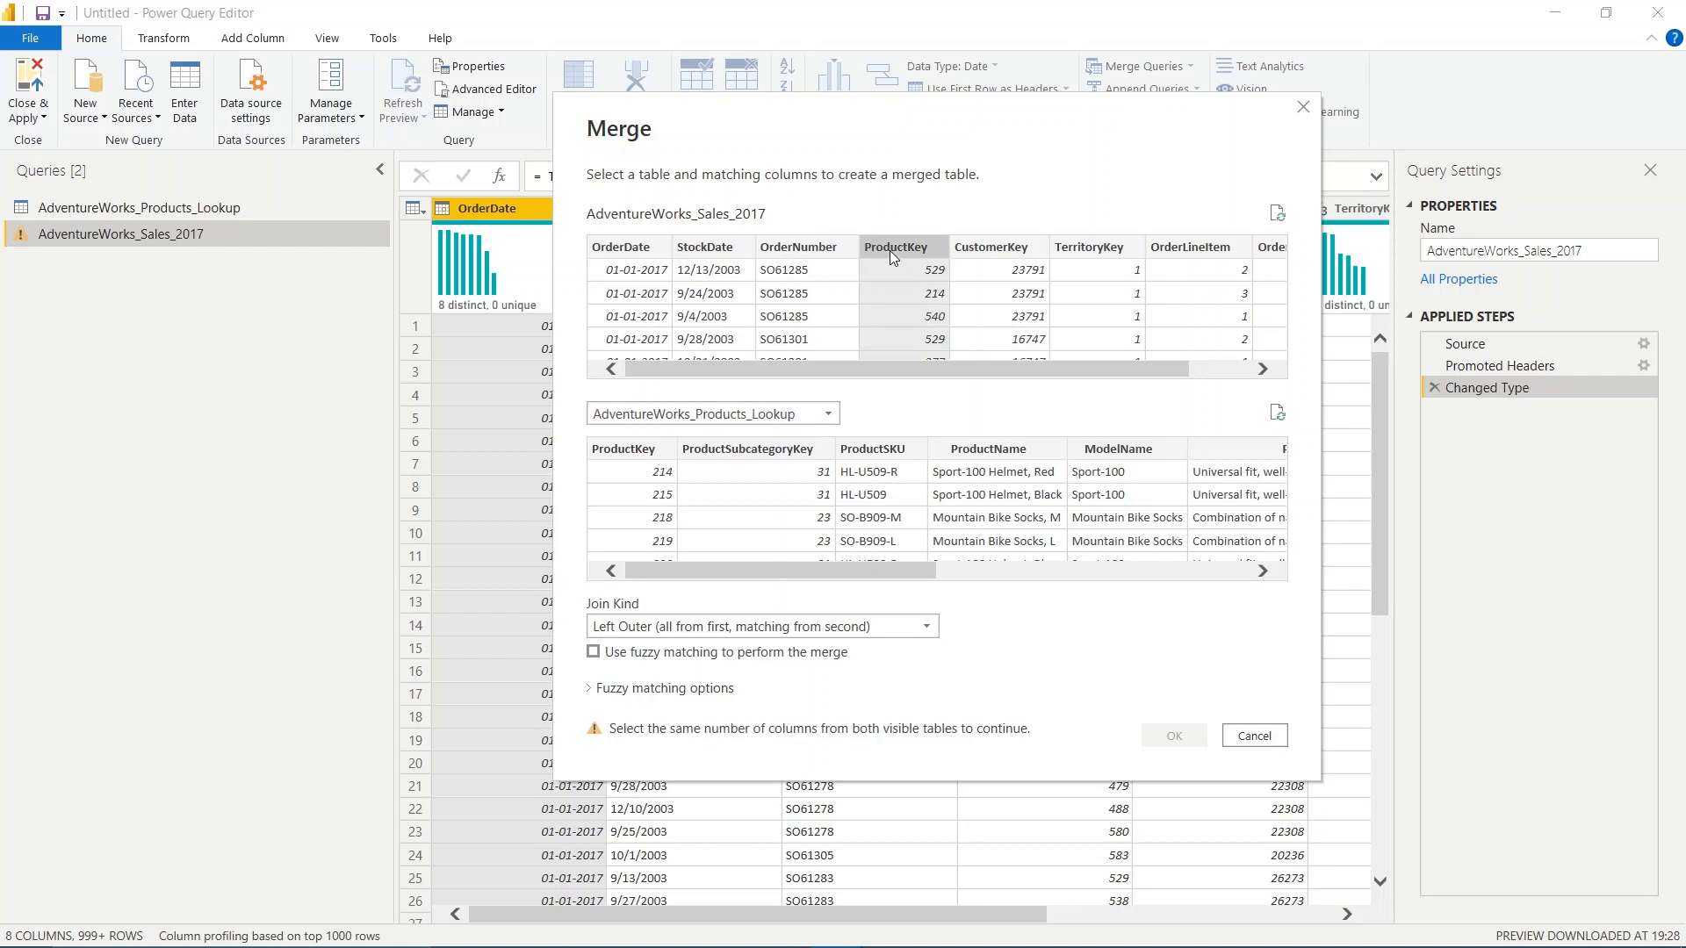
{"action": "left_click", "coordinate": [637, 450]}
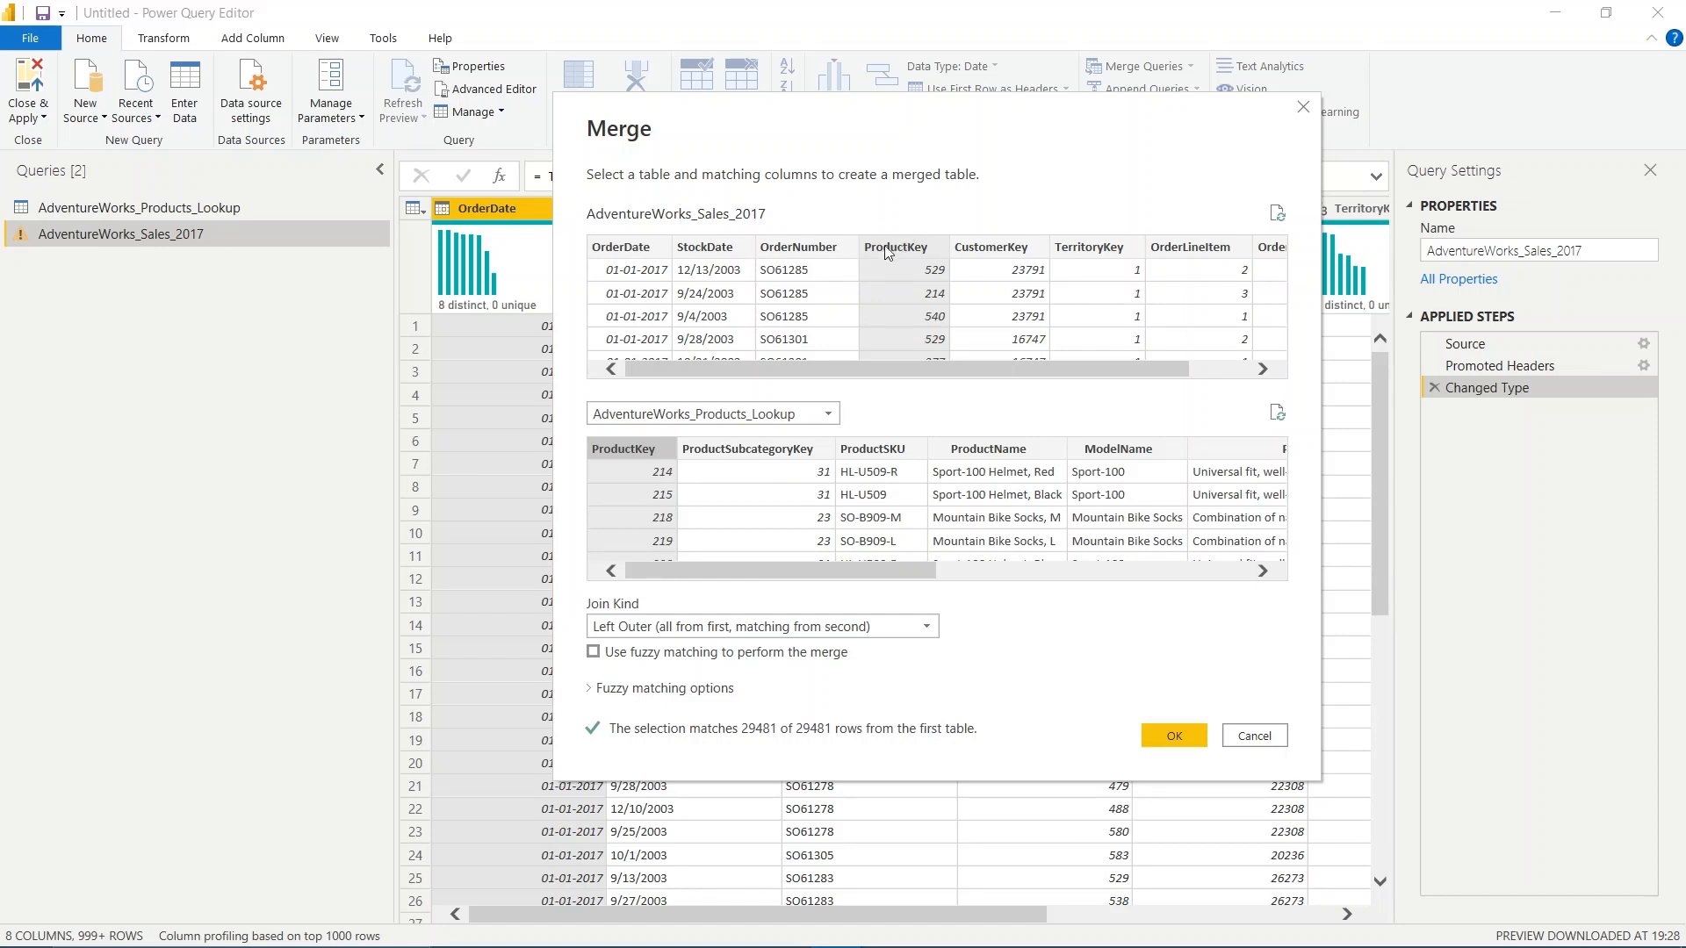
{"action": "left_click", "coordinate": [784, 629]}
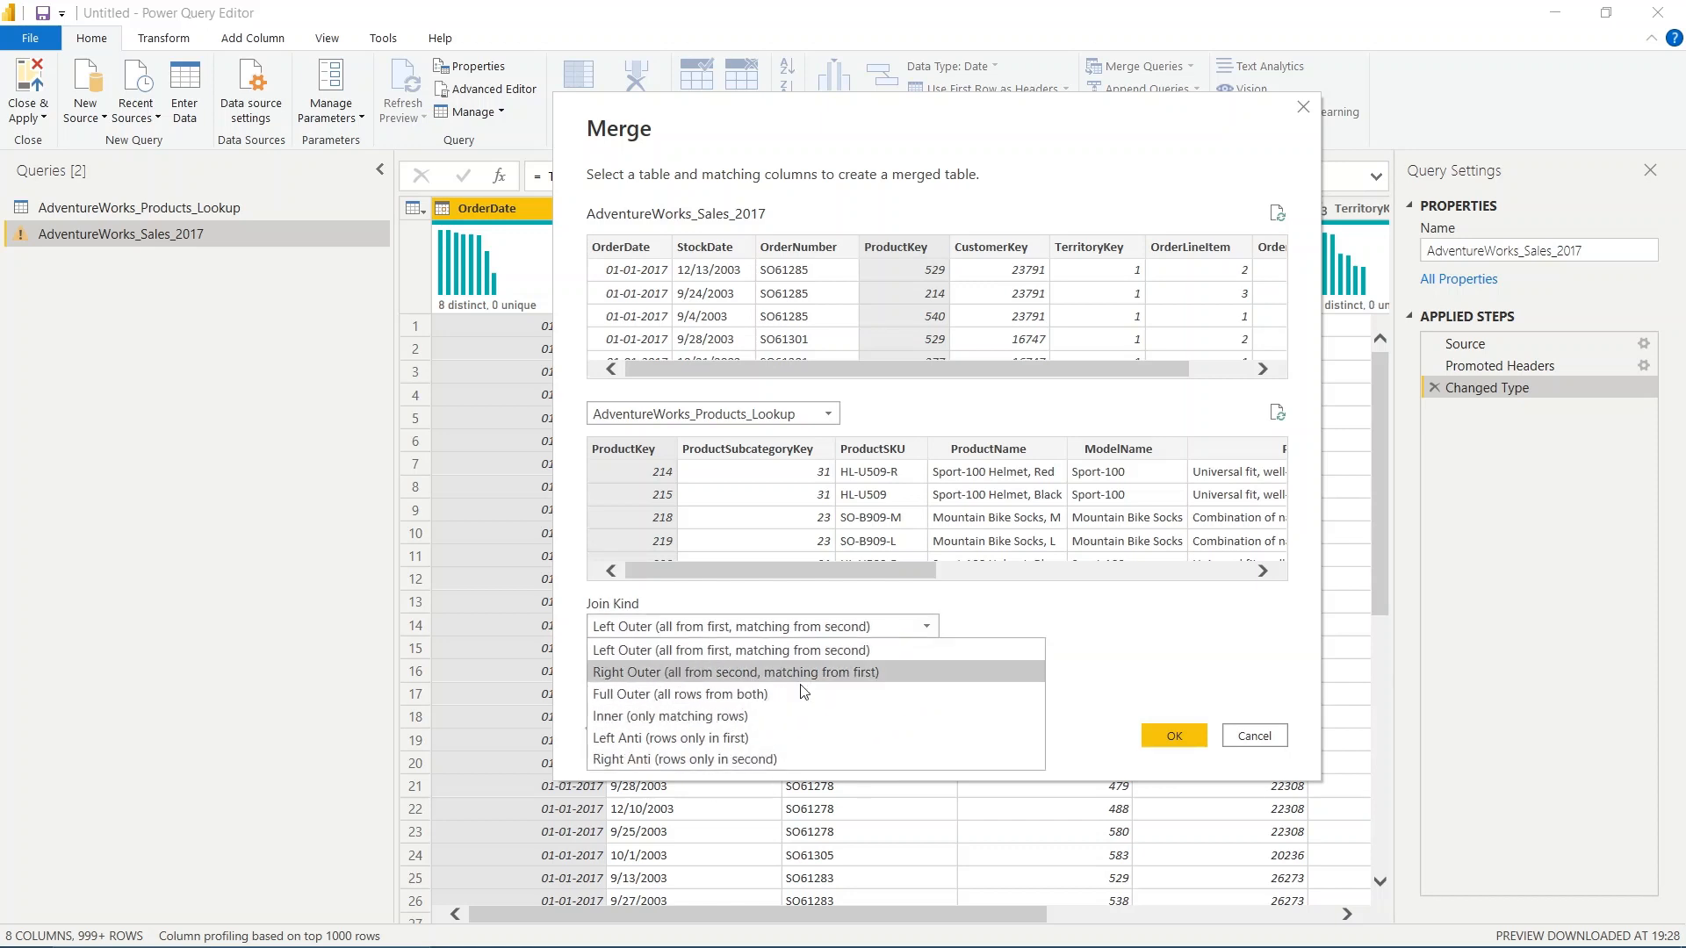
{"action": "left_click", "coordinate": [1028, 622]}
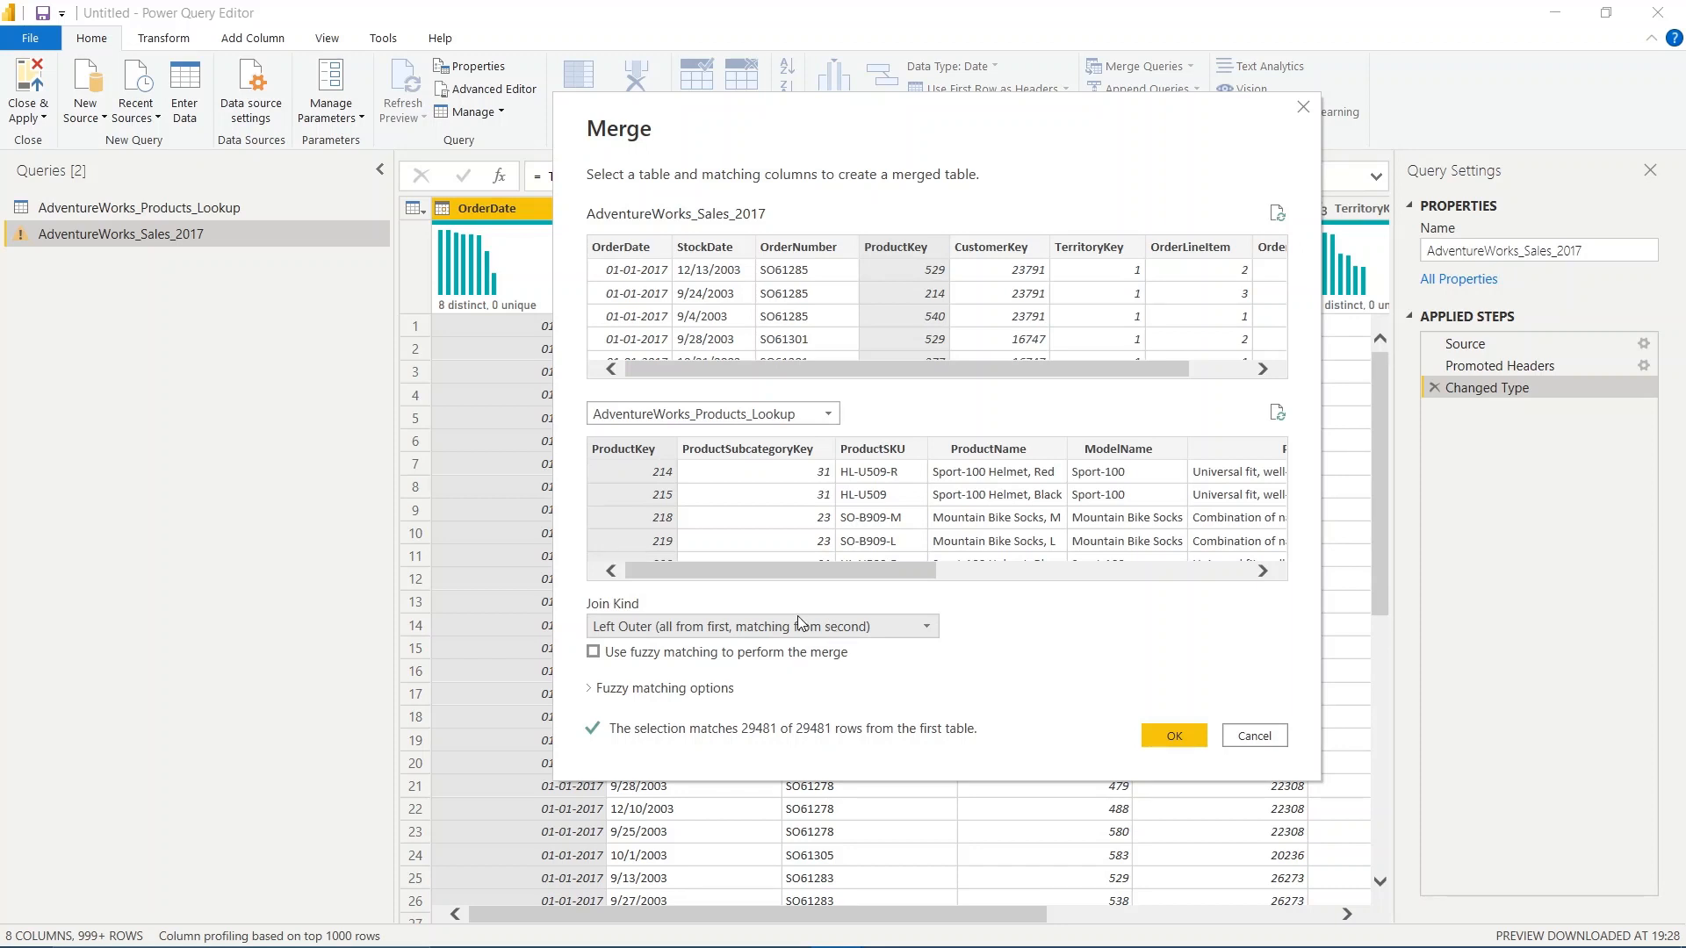
{"action": "left_click", "coordinate": [867, 627]}
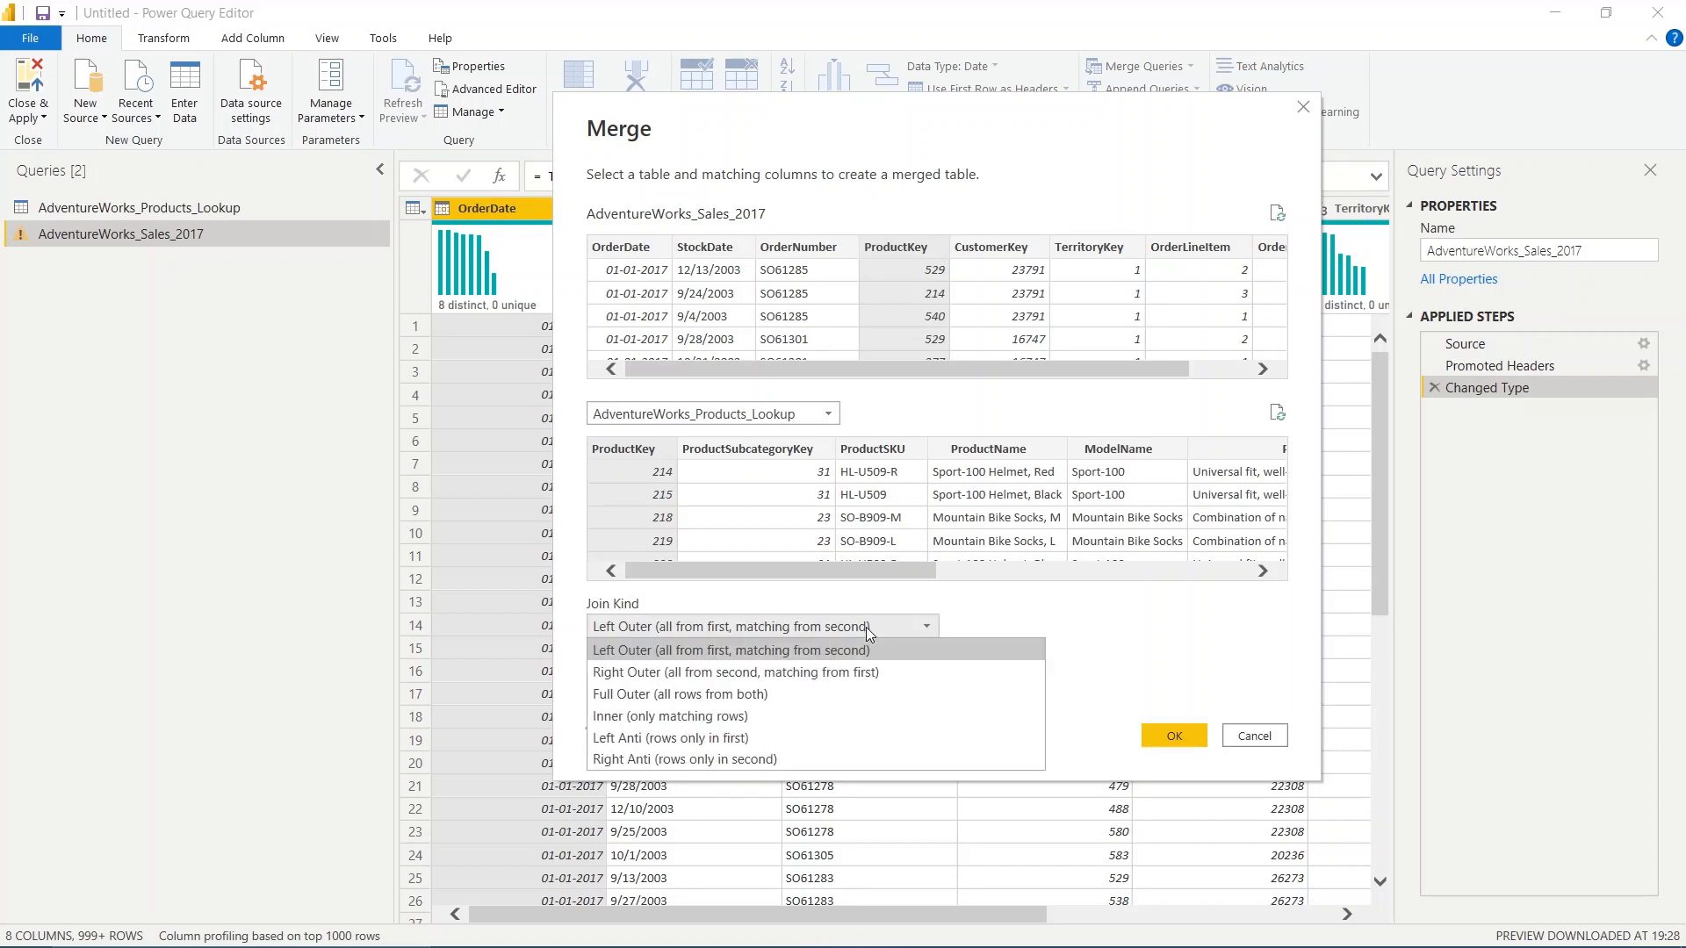
{"action": "left_click", "coordinate": [749, 629]}
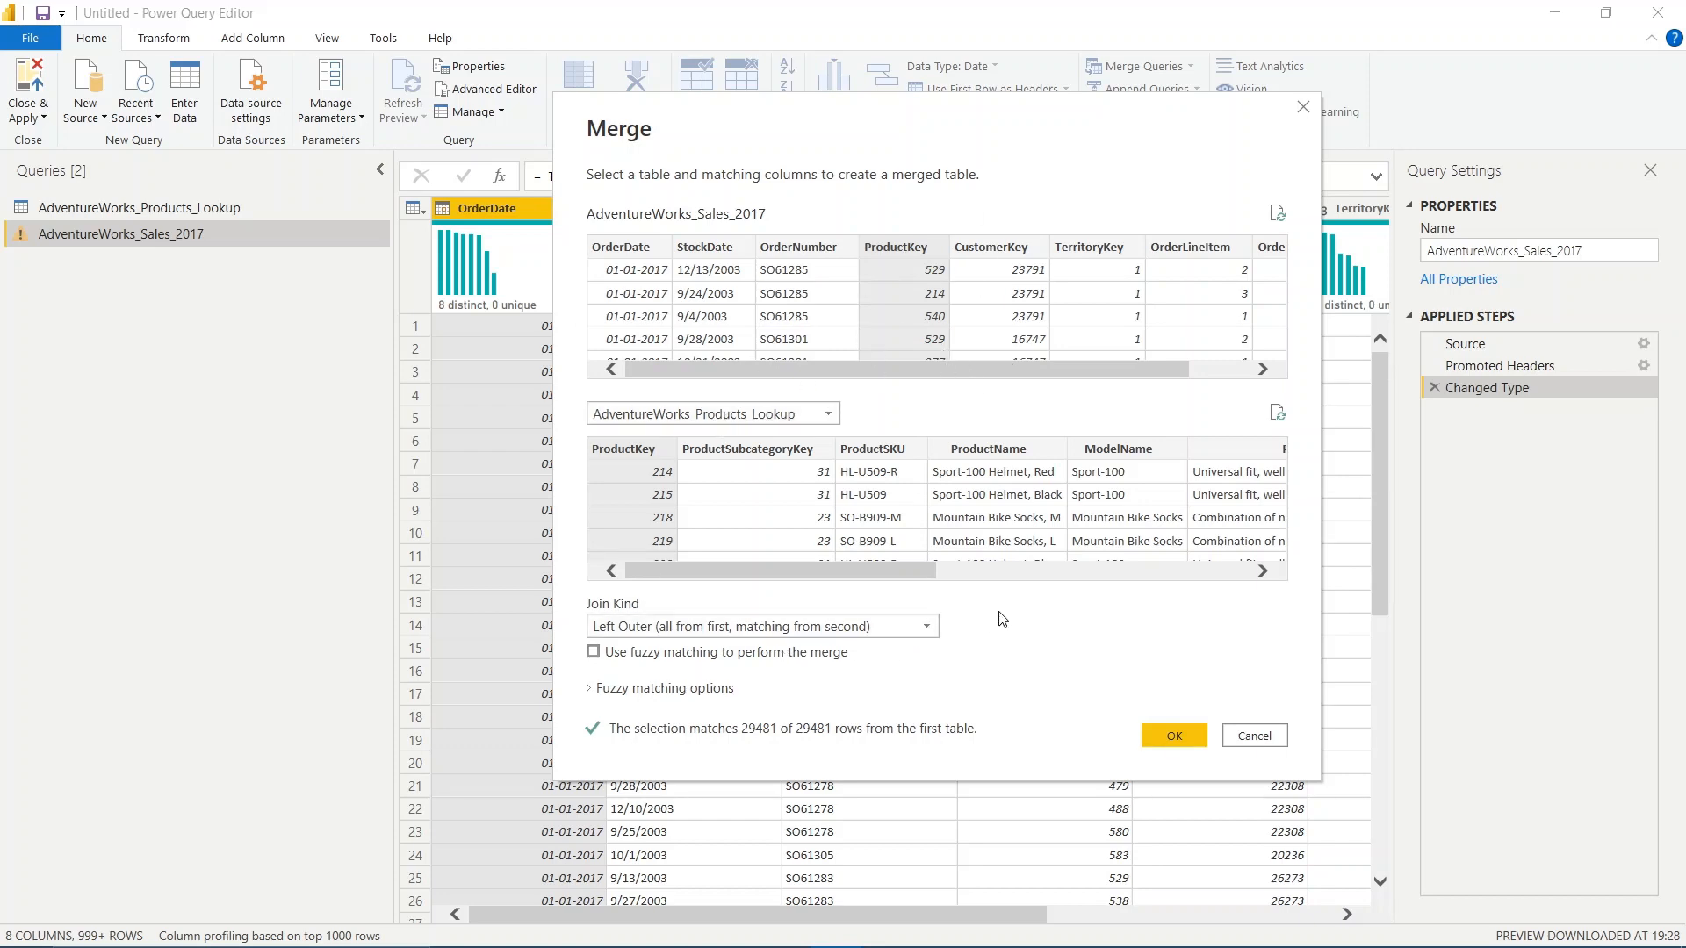
{"action": "left_click", "coordinate": [1174, 736]}
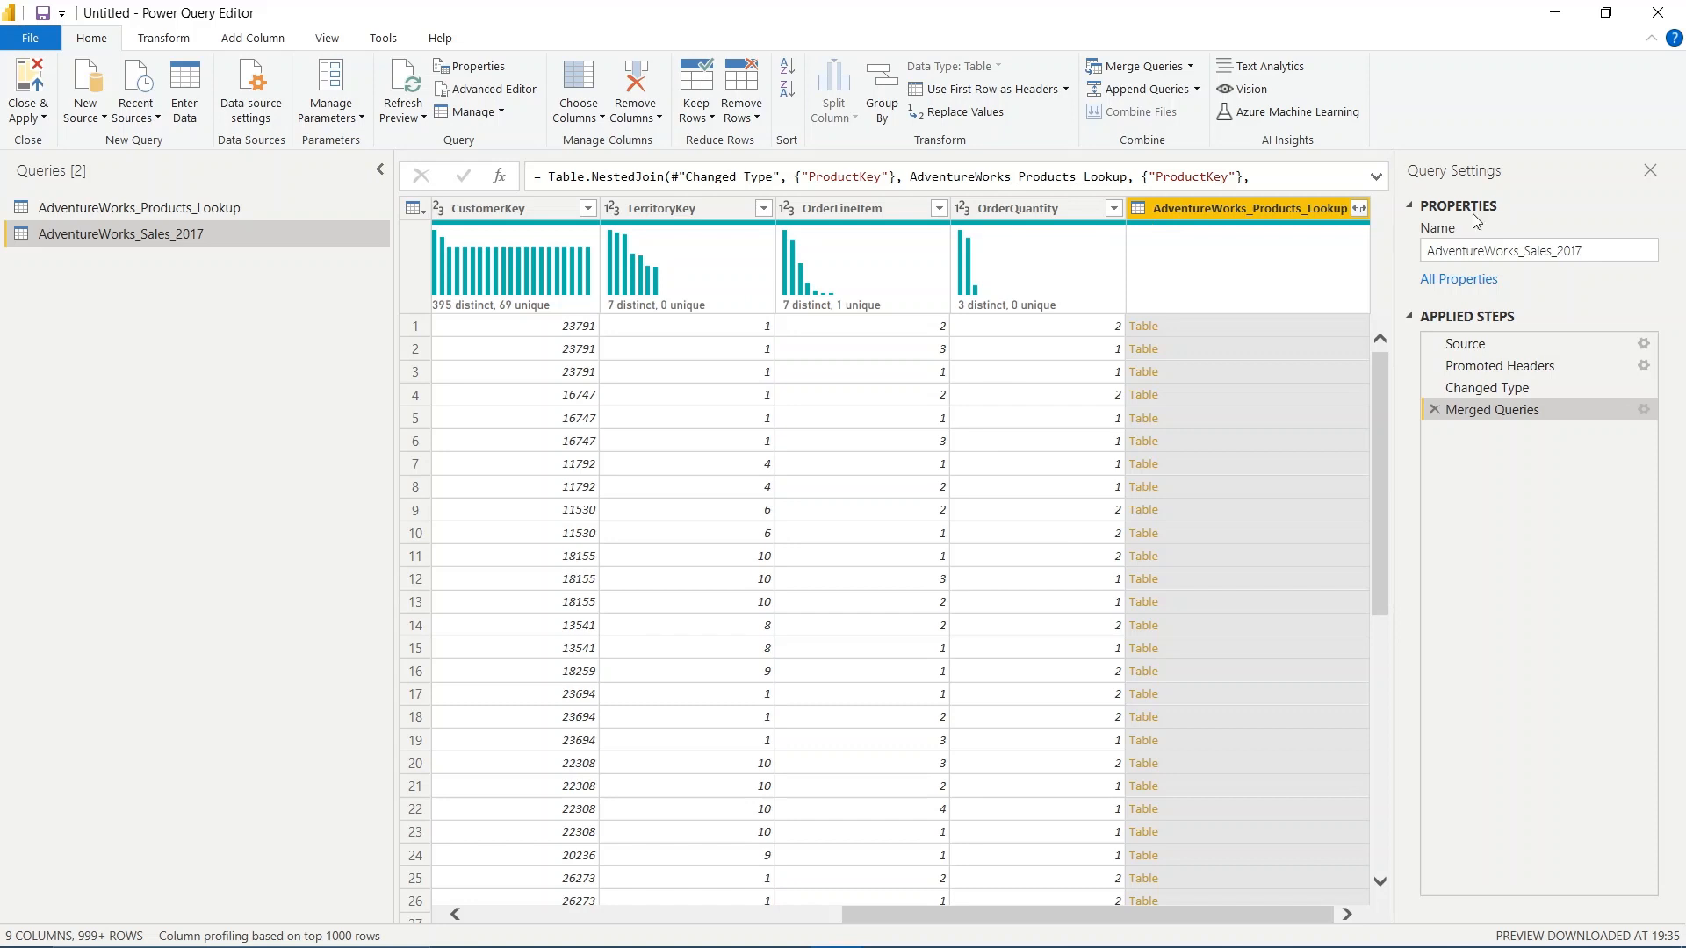
Compare the merged AdventureWorks_Products_Lookup column in the sales query with the source AdventureWorks_Products_Lookup query
{"action": "left_click", "coordinate": [1063, 202]}
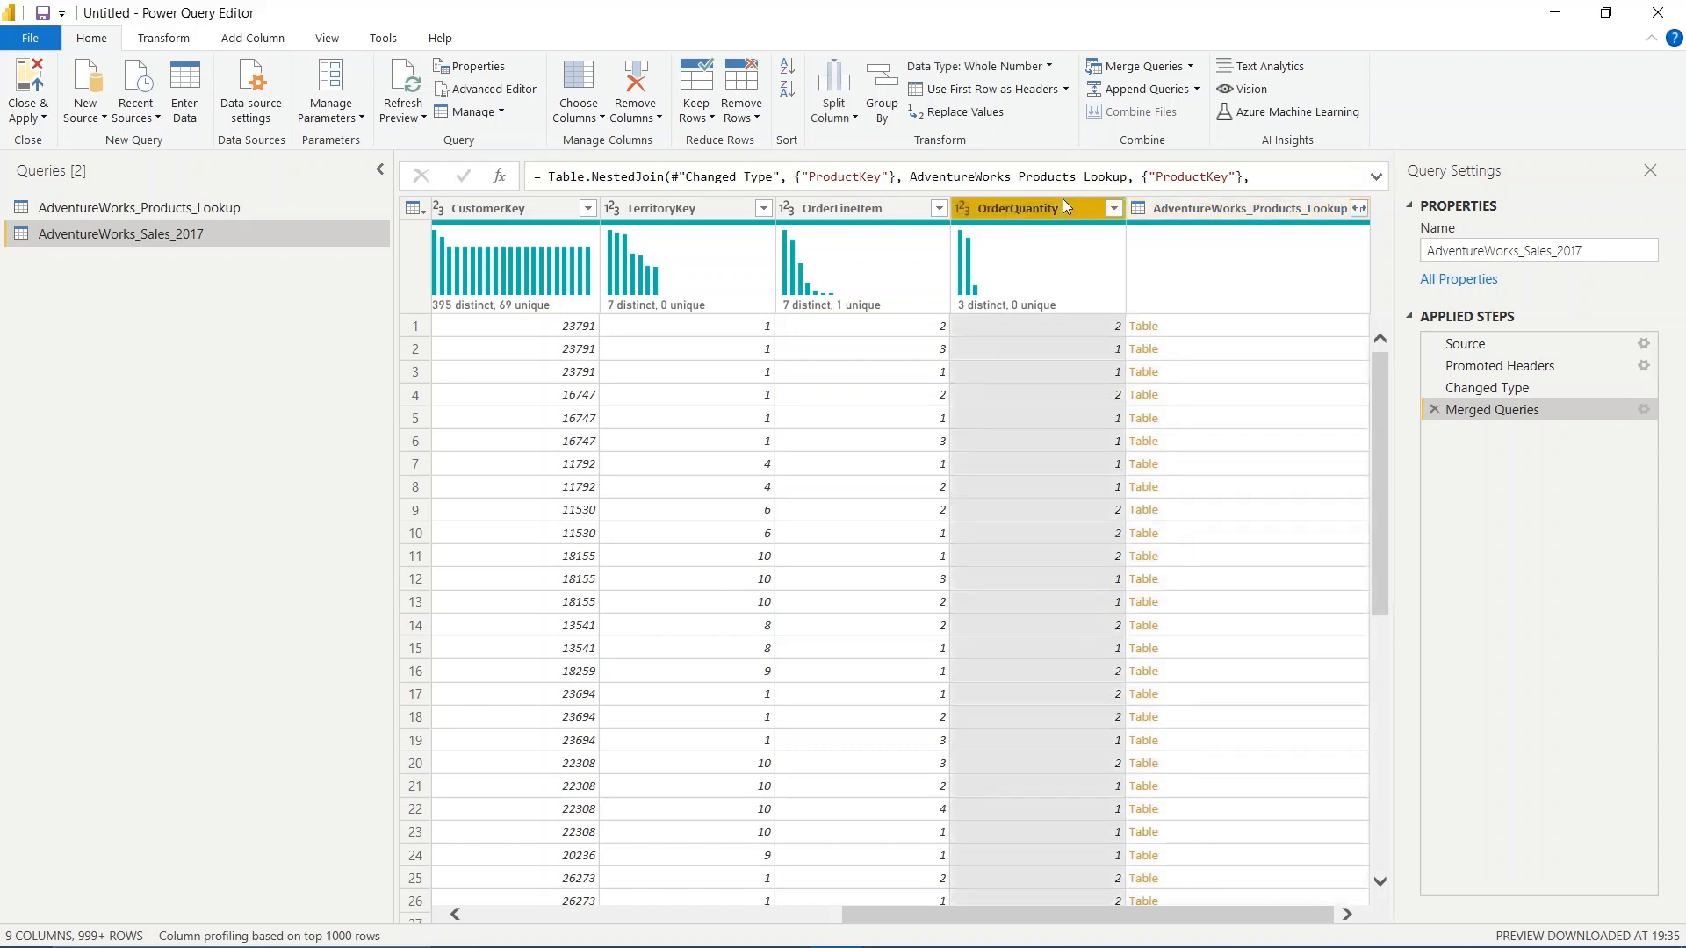
{"action": "left_click", "coordinate": [1308, 208]}
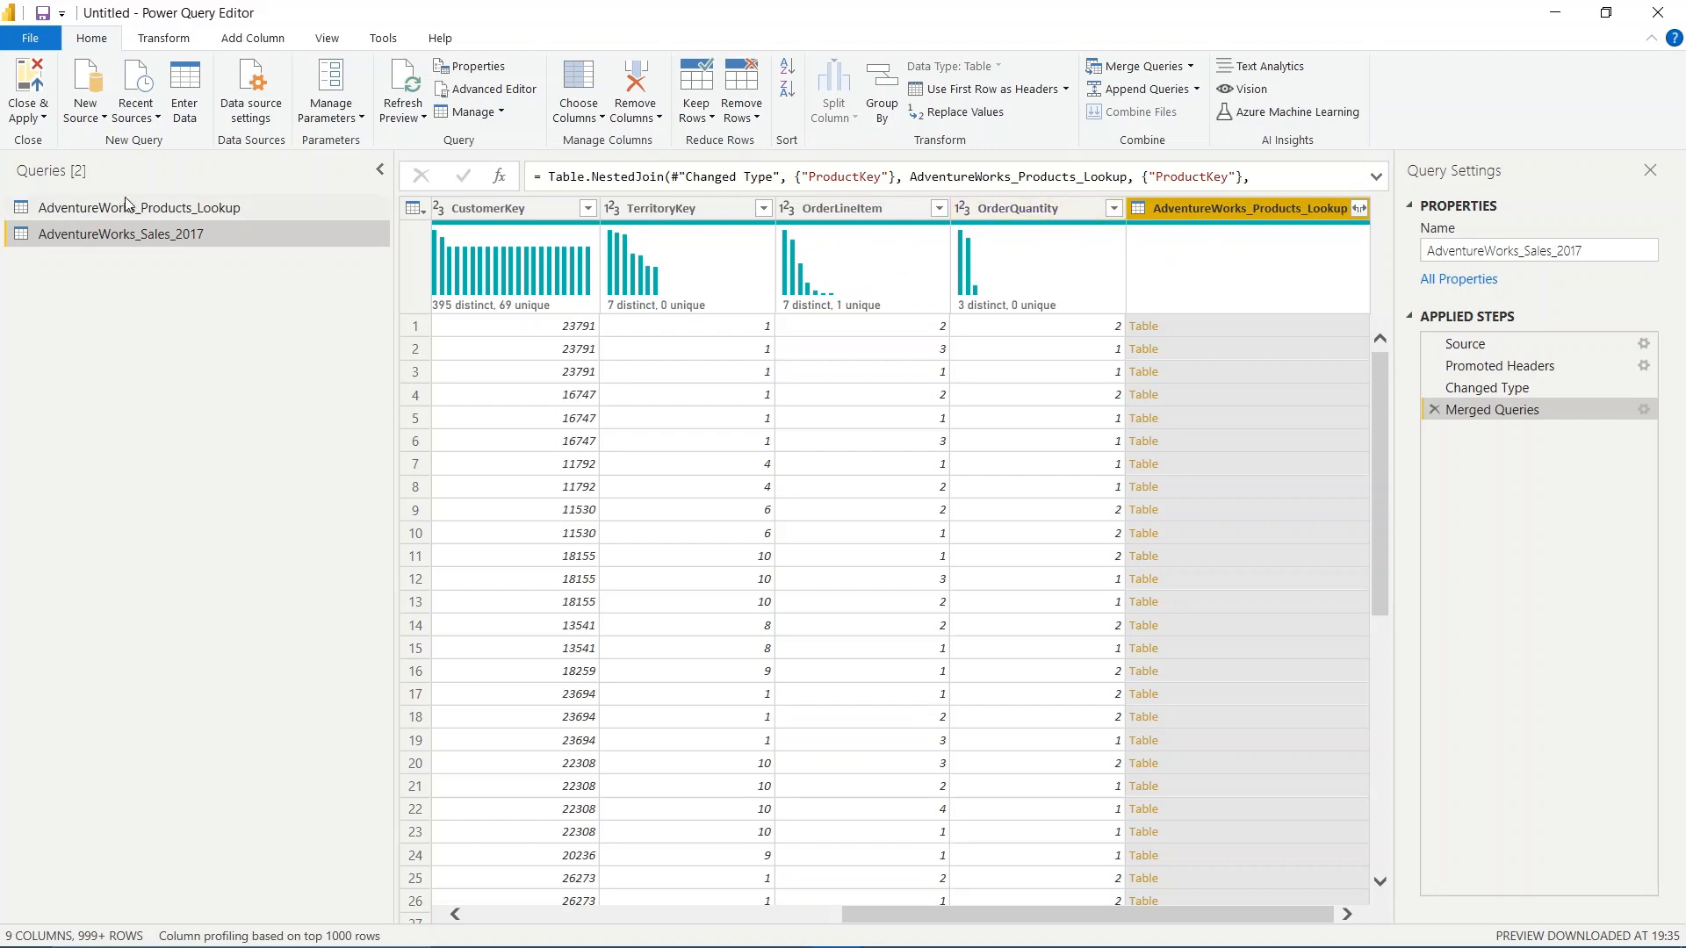
{"action": "left_click", "coordinate": [211, 207]}
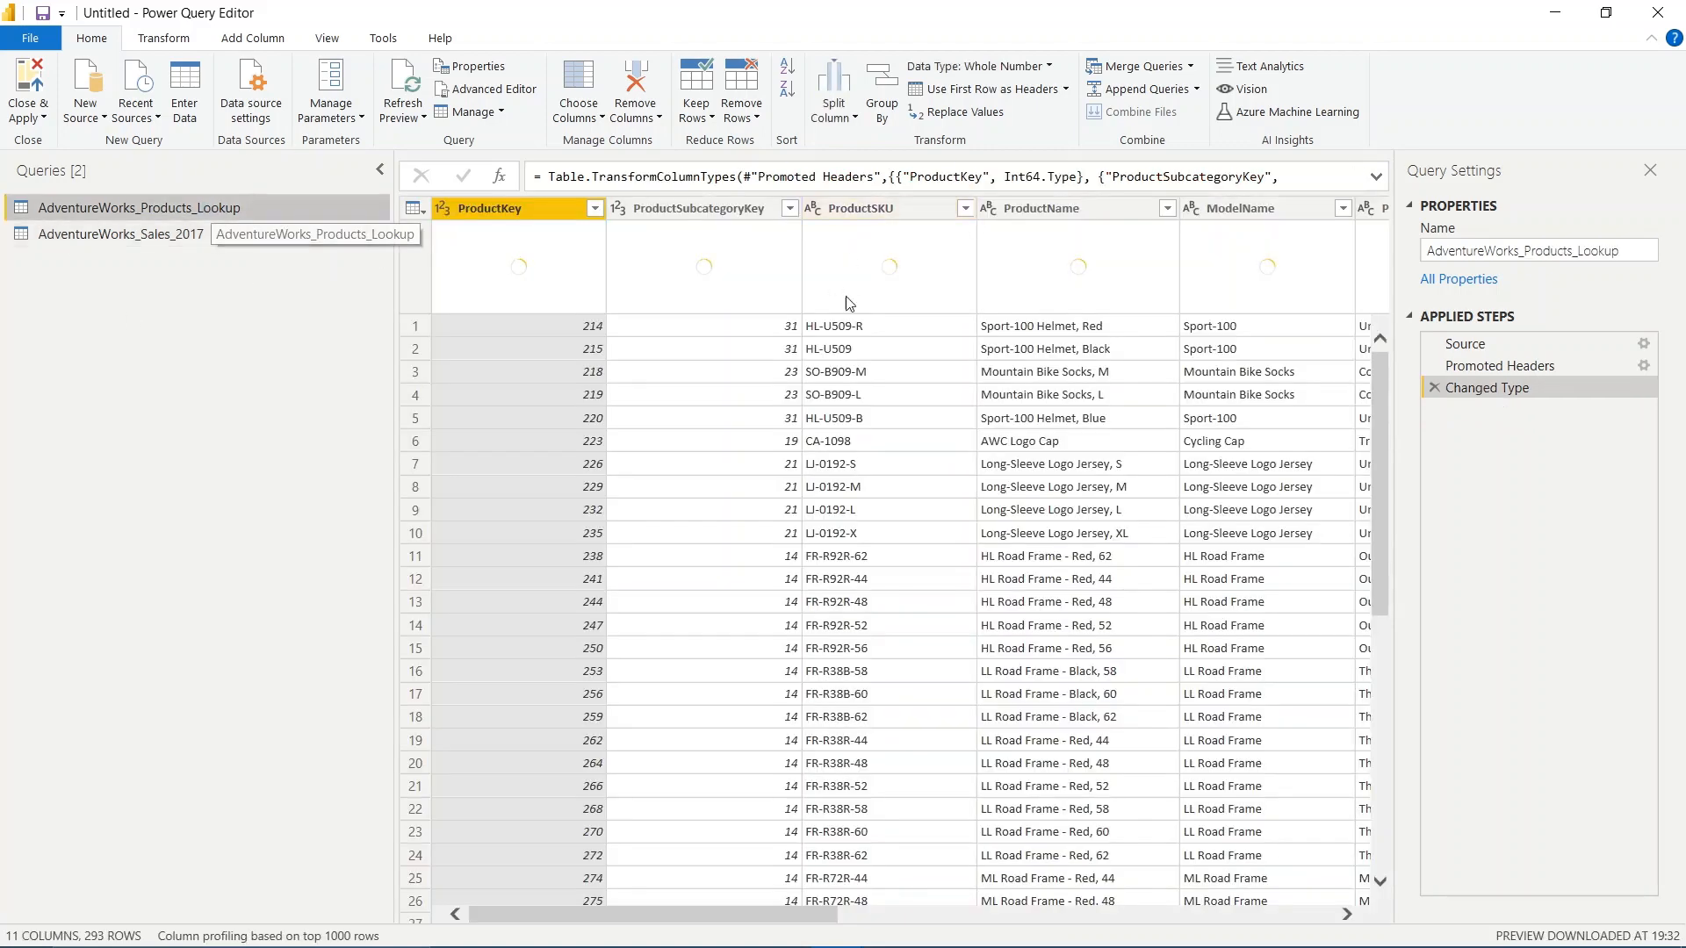
{"action": "left_click", "coordinate": [247, 237]}
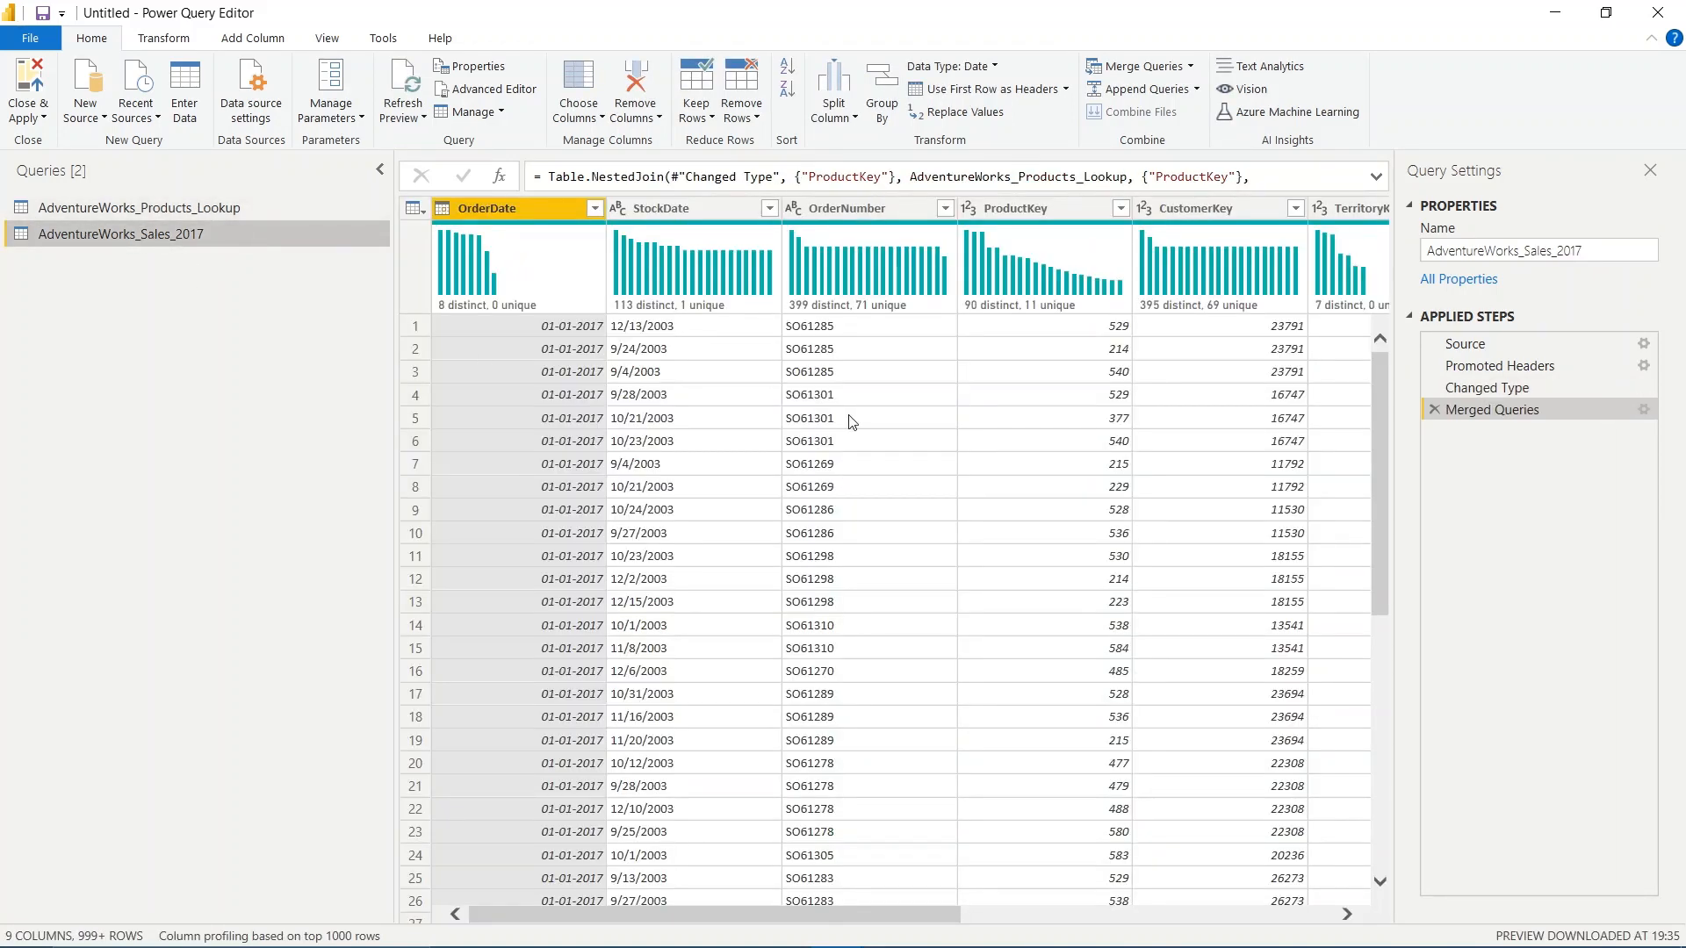
{"action": "scroll", "coordinate": [852, 423], "scroll_direction": "right", "scroll_amount": 2}
{"action": "scroll", "coordinate": [852, 422], "scroll_direction": "right", "scroll_amount": 6}
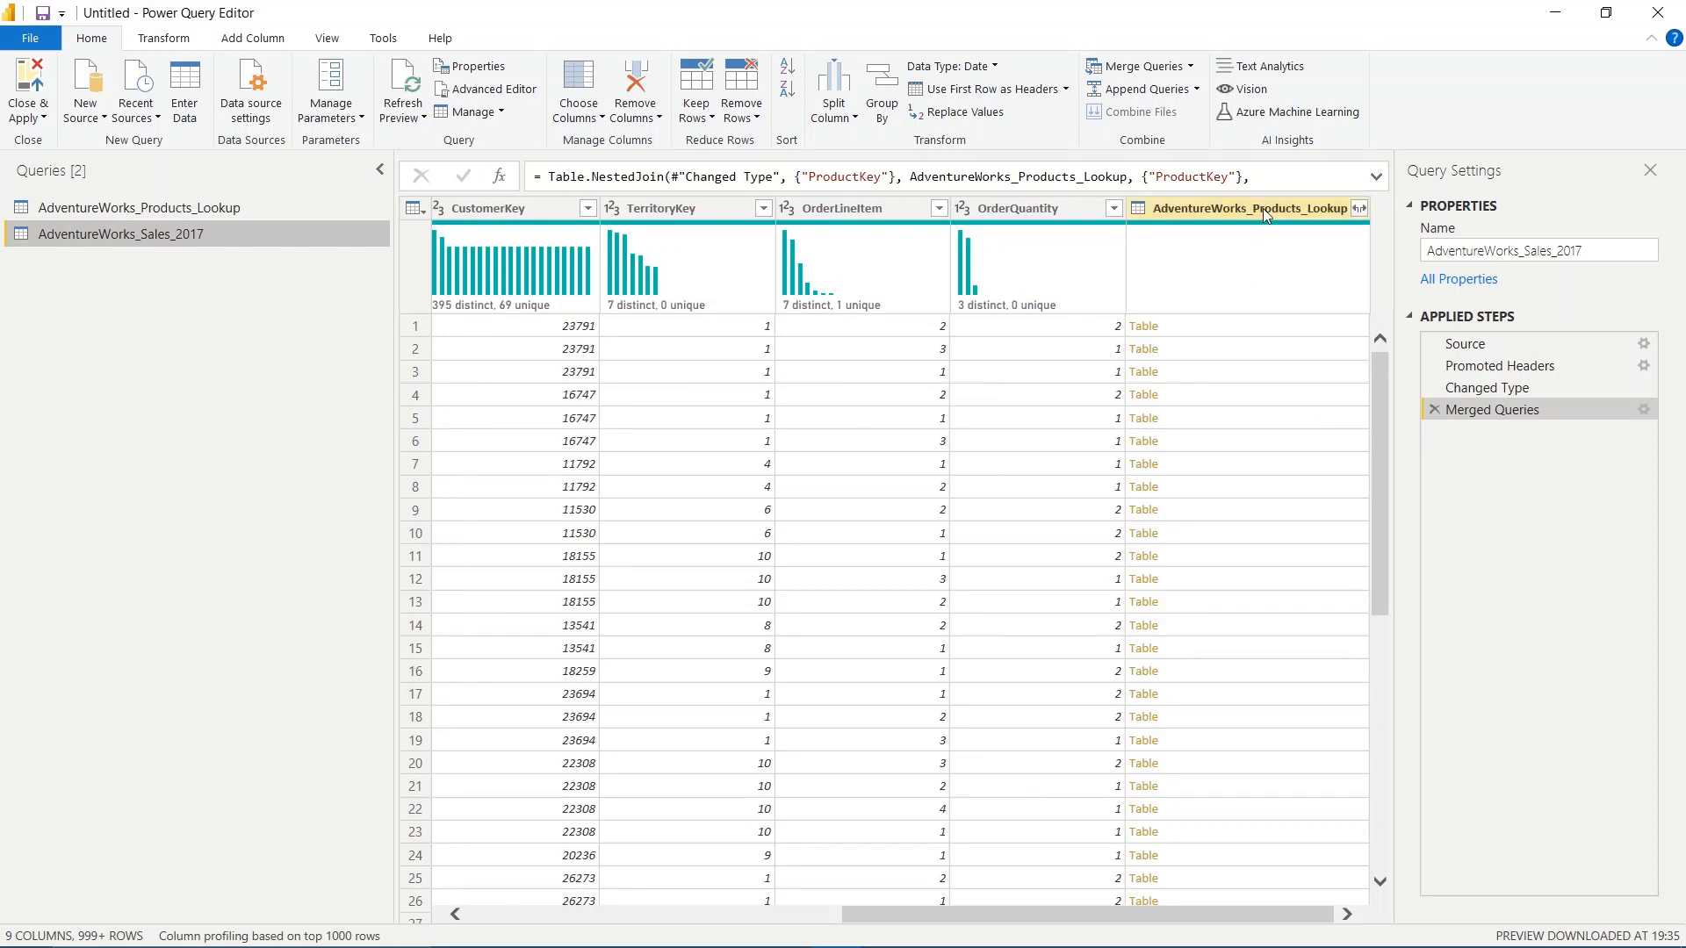
Expand the merged AdventureWorks_Products_Lookup column to only ProductName, ProductColor, ProductSize, ProductCost and ProductPrice, keeping the original column name as prefix
{"action": "left_click", "coordinate": [1264, 208]}
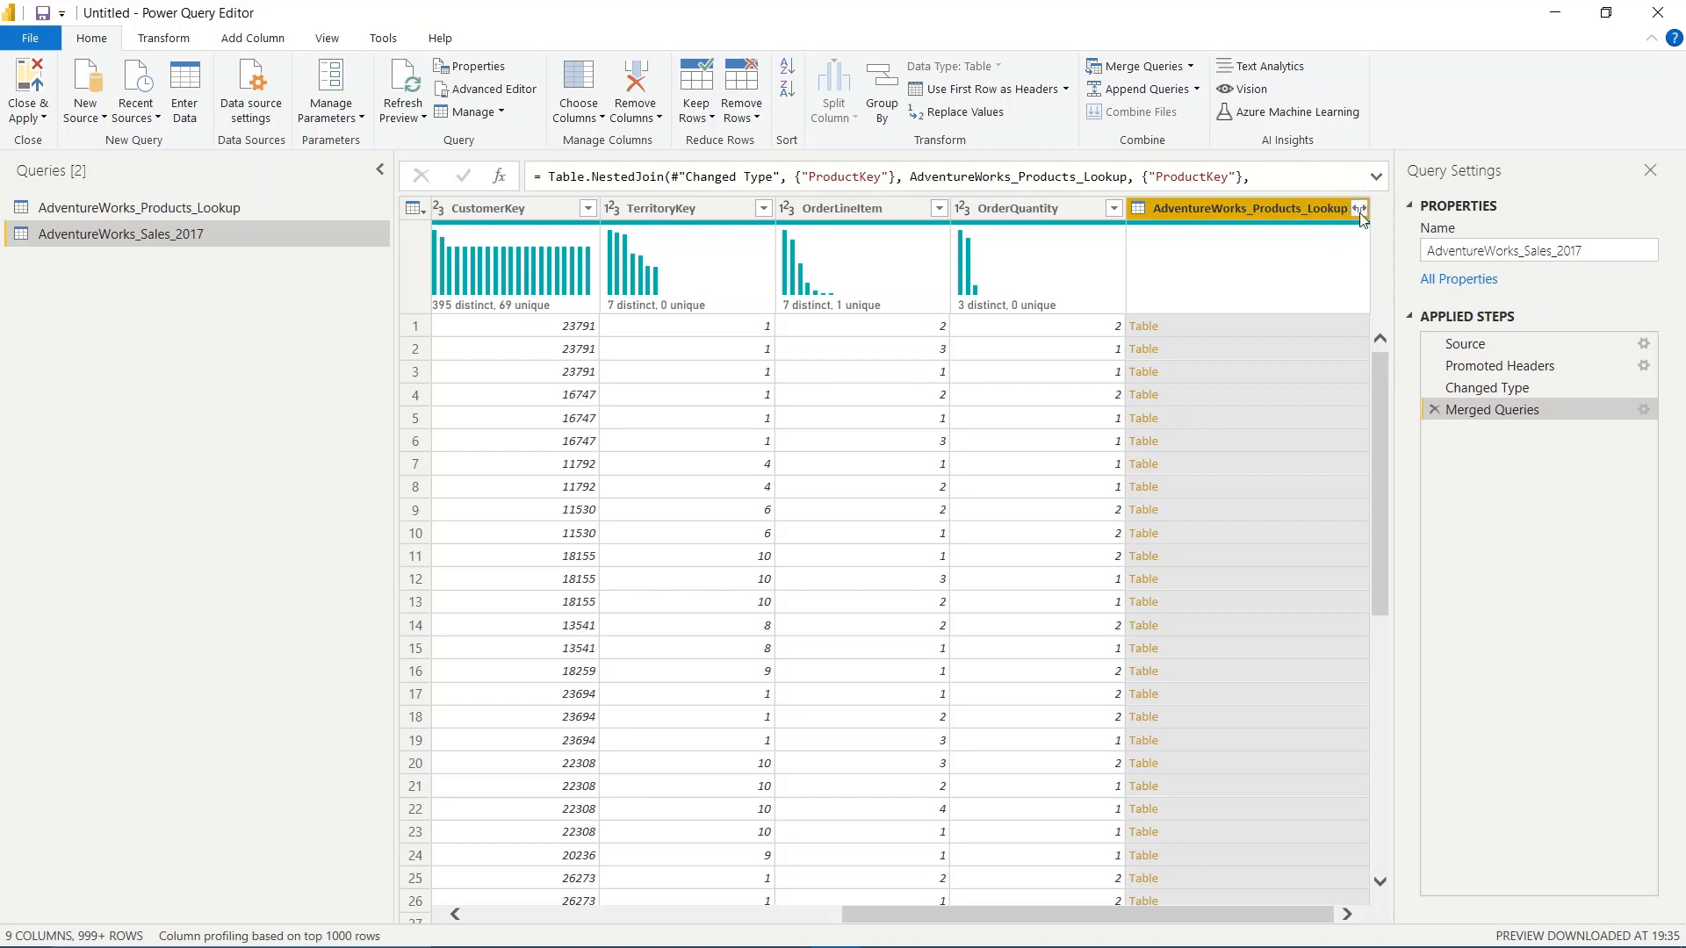
{"action": "left_click", "coordinate": [1359, 211]}
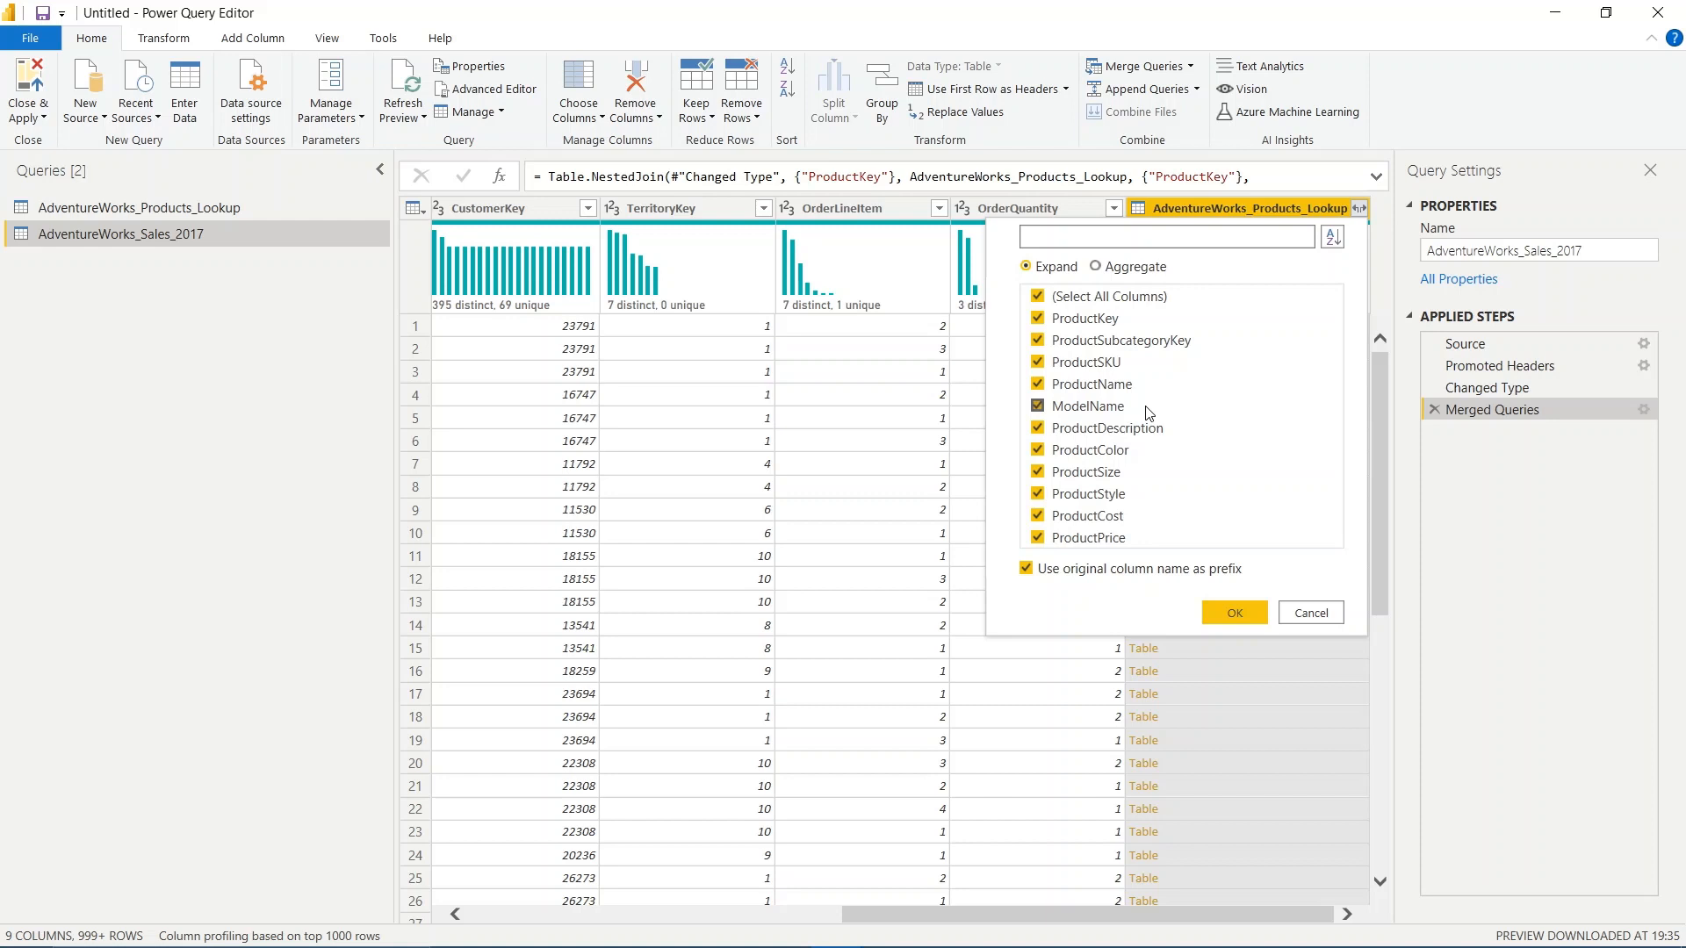
{"action": "left_click", "coordinate": [1037, 297]}
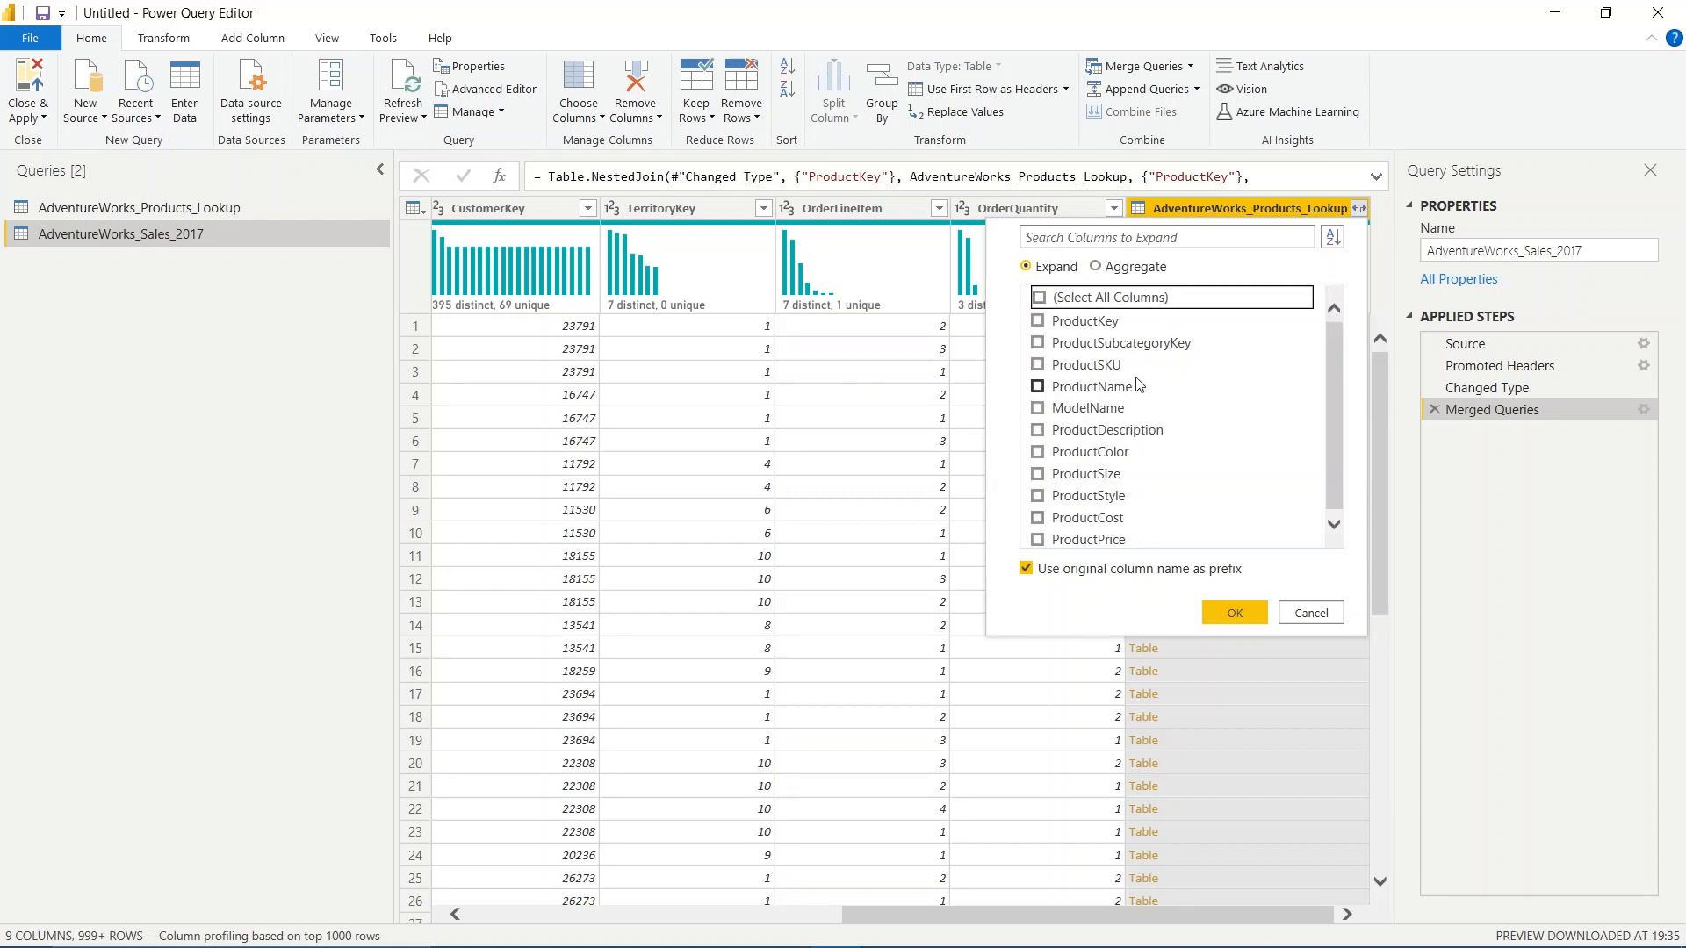
{"action": "left_click", "coordinate": [1037, 452]}
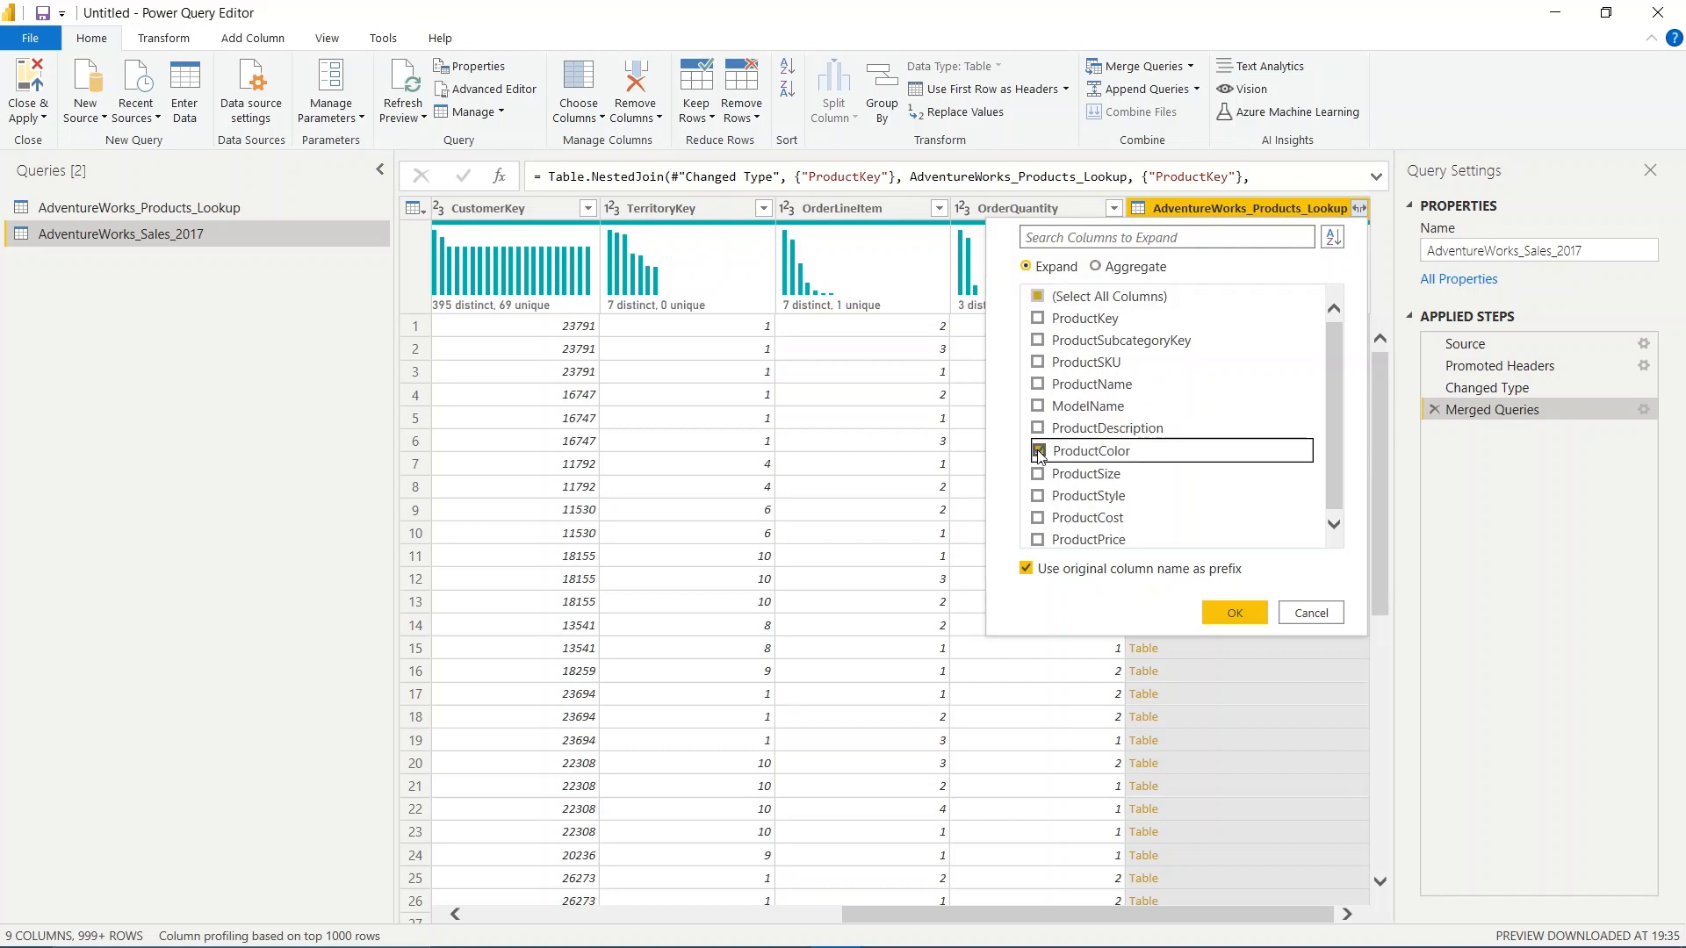
{"action": "left_click", "coordinate": [1039, 475]}
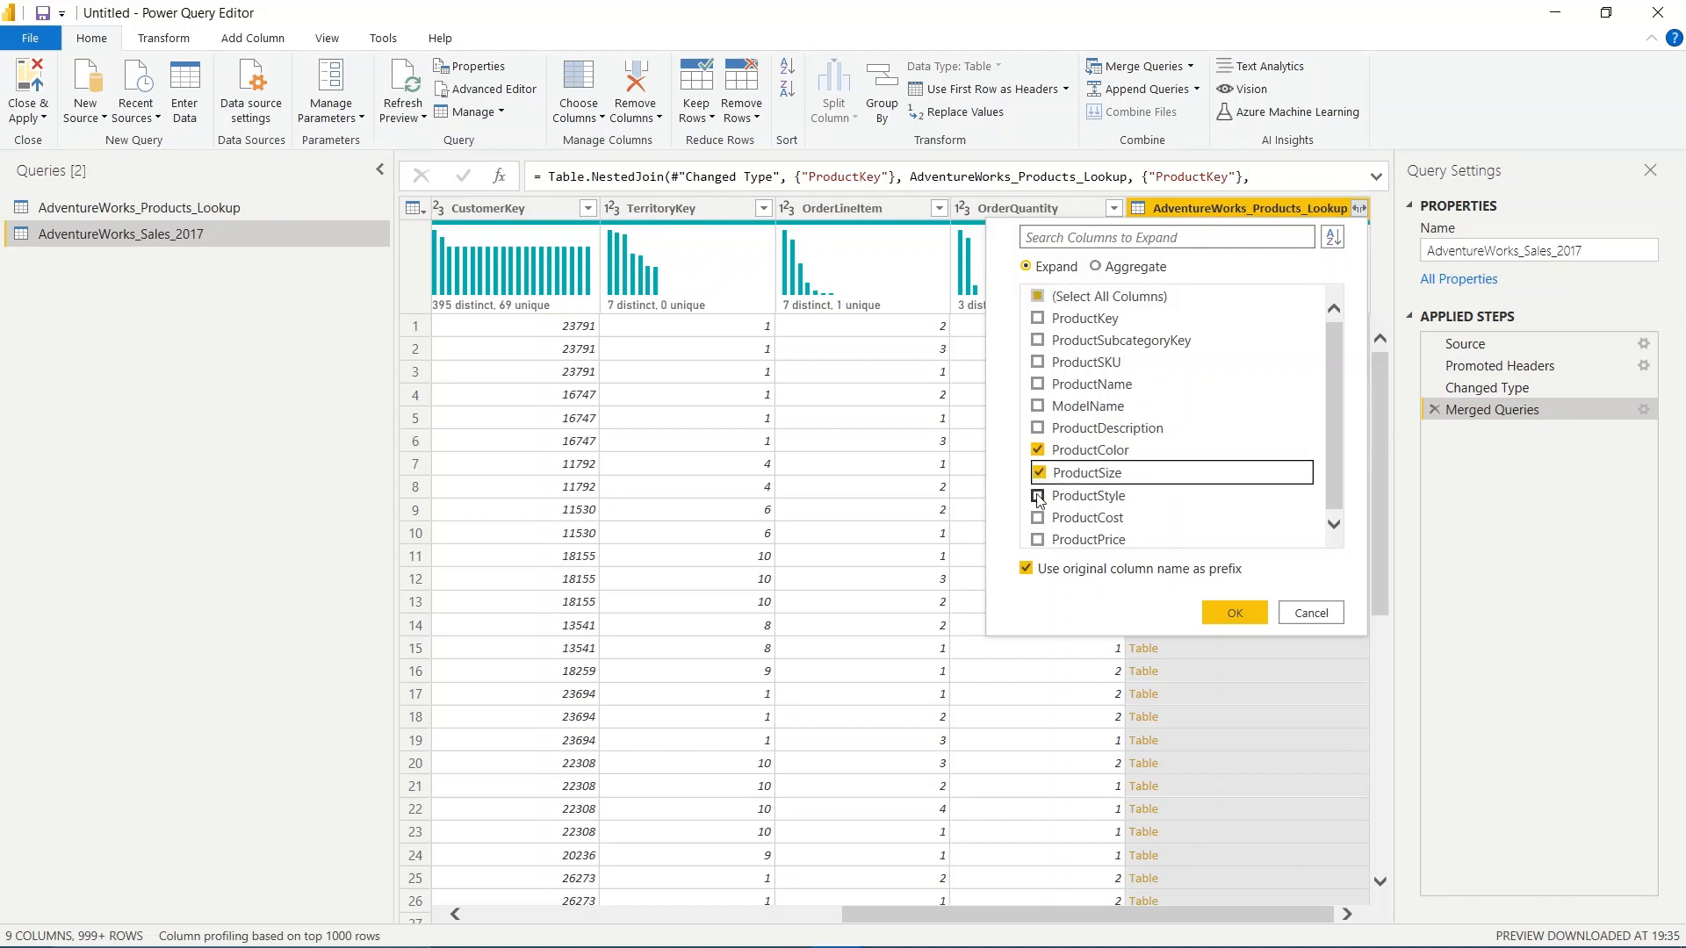
{"action": "left_click", "coordinate": [1037, 536]}
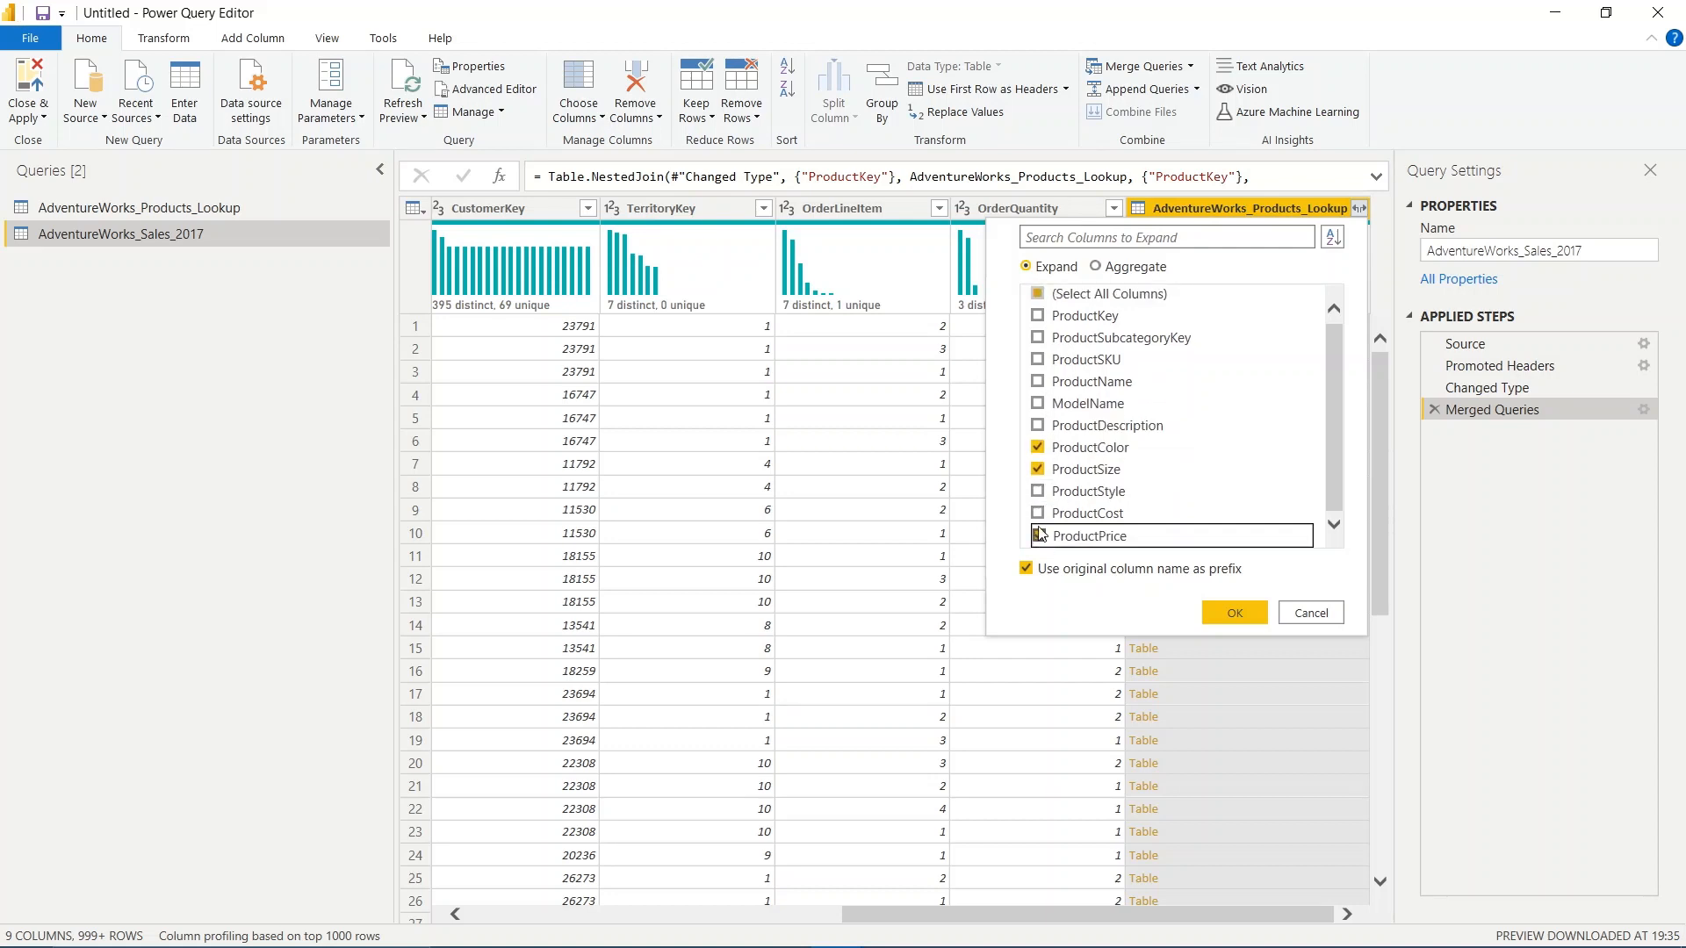
{"action": "left_click", "coordinate": [1038, 514]}
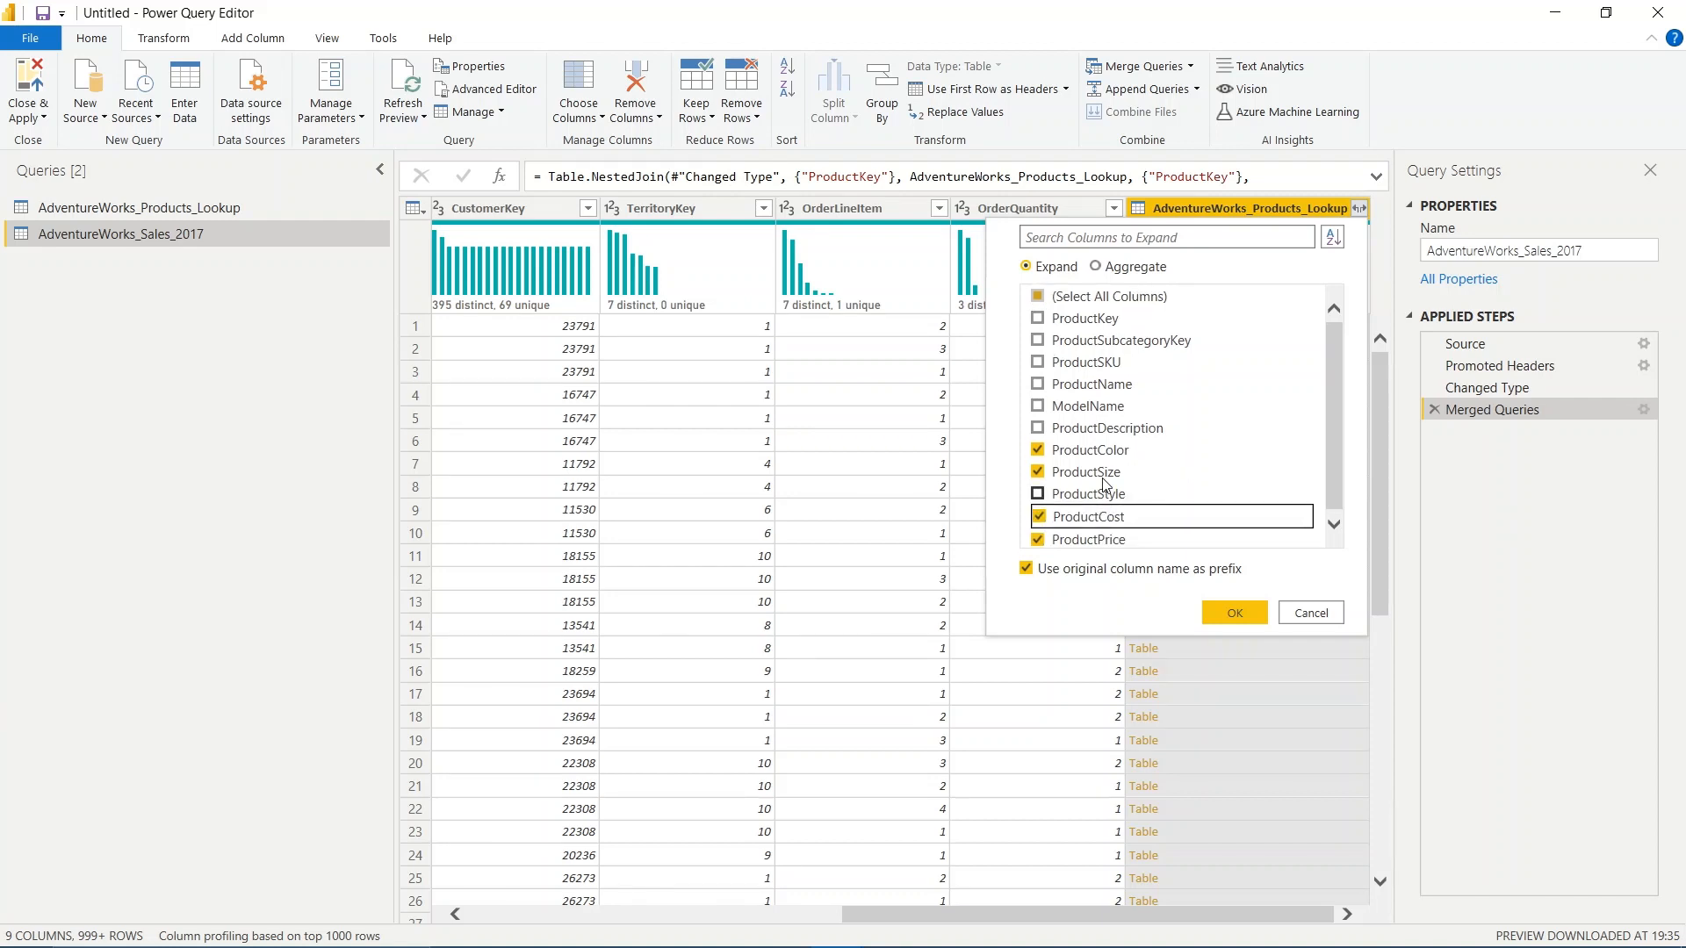
{"action": "left_click", "coordinate": [1037, 385]}
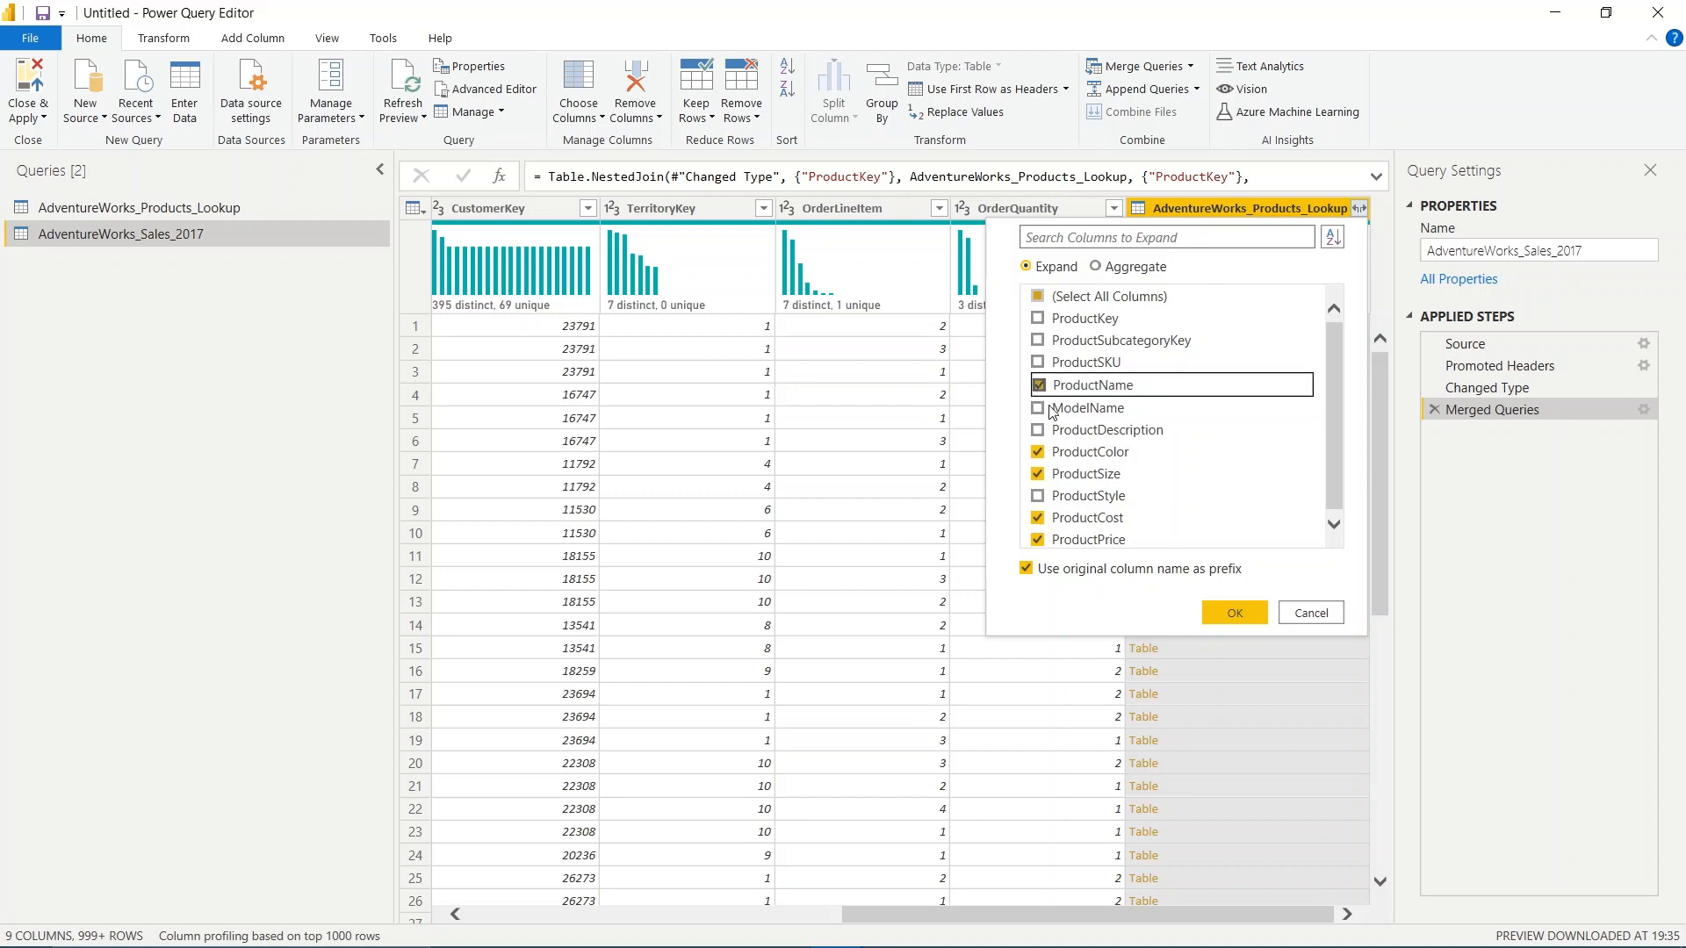
{"action": "left_click", "coordinate": [1250, 612]}
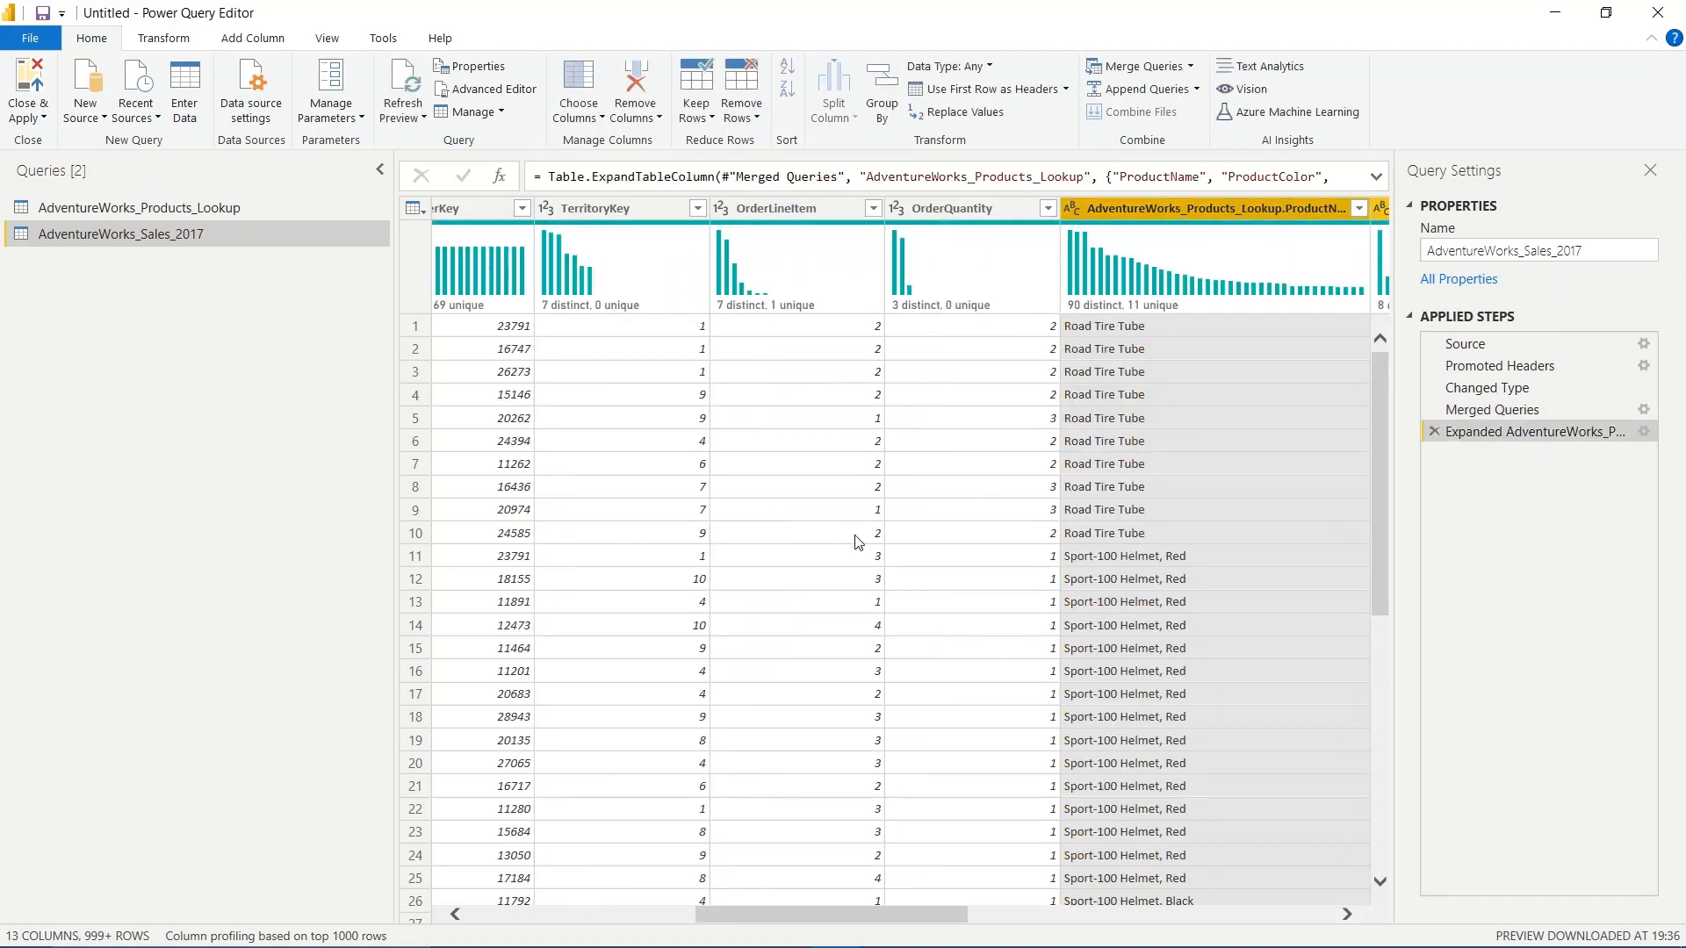
Rename the expanded AdventureWorks_Products_Lookup.ProductPrice column to ProductPrice, removing the table name prefix
{"action": "scroll", "coordinate": [857, 542], "scroll_direction": "right", "scroll_amount": 5}
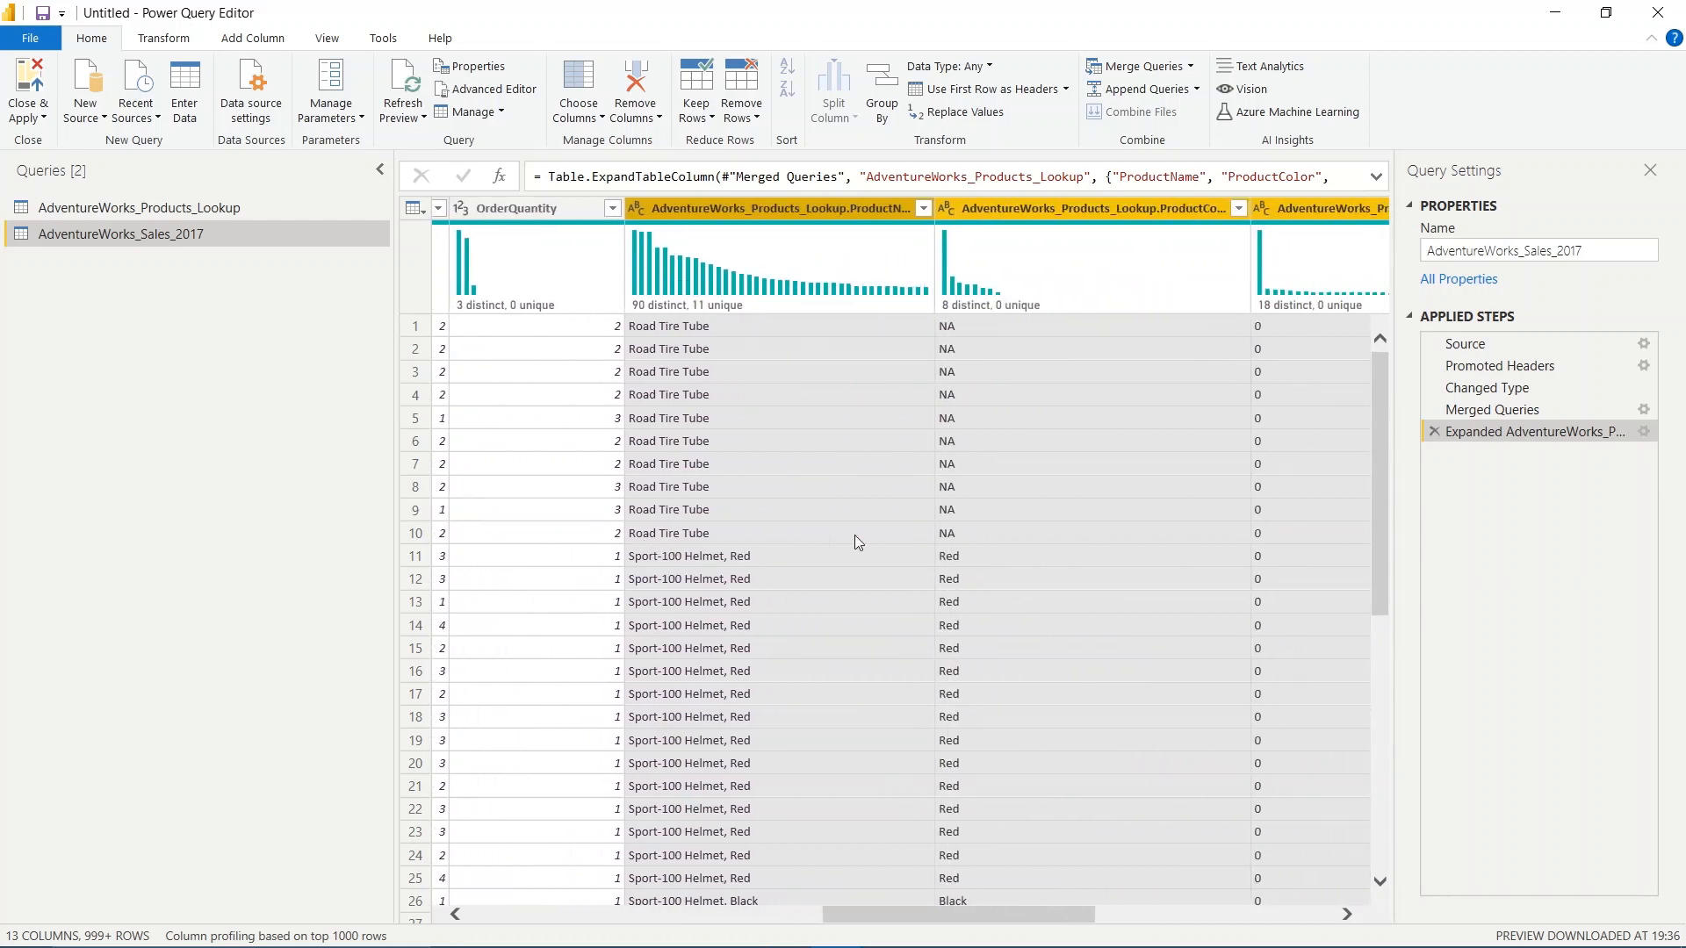
{"action": "scroll", "coordinate": [857, 542], "scroll_direction": "right", "scroll_amount": 5}
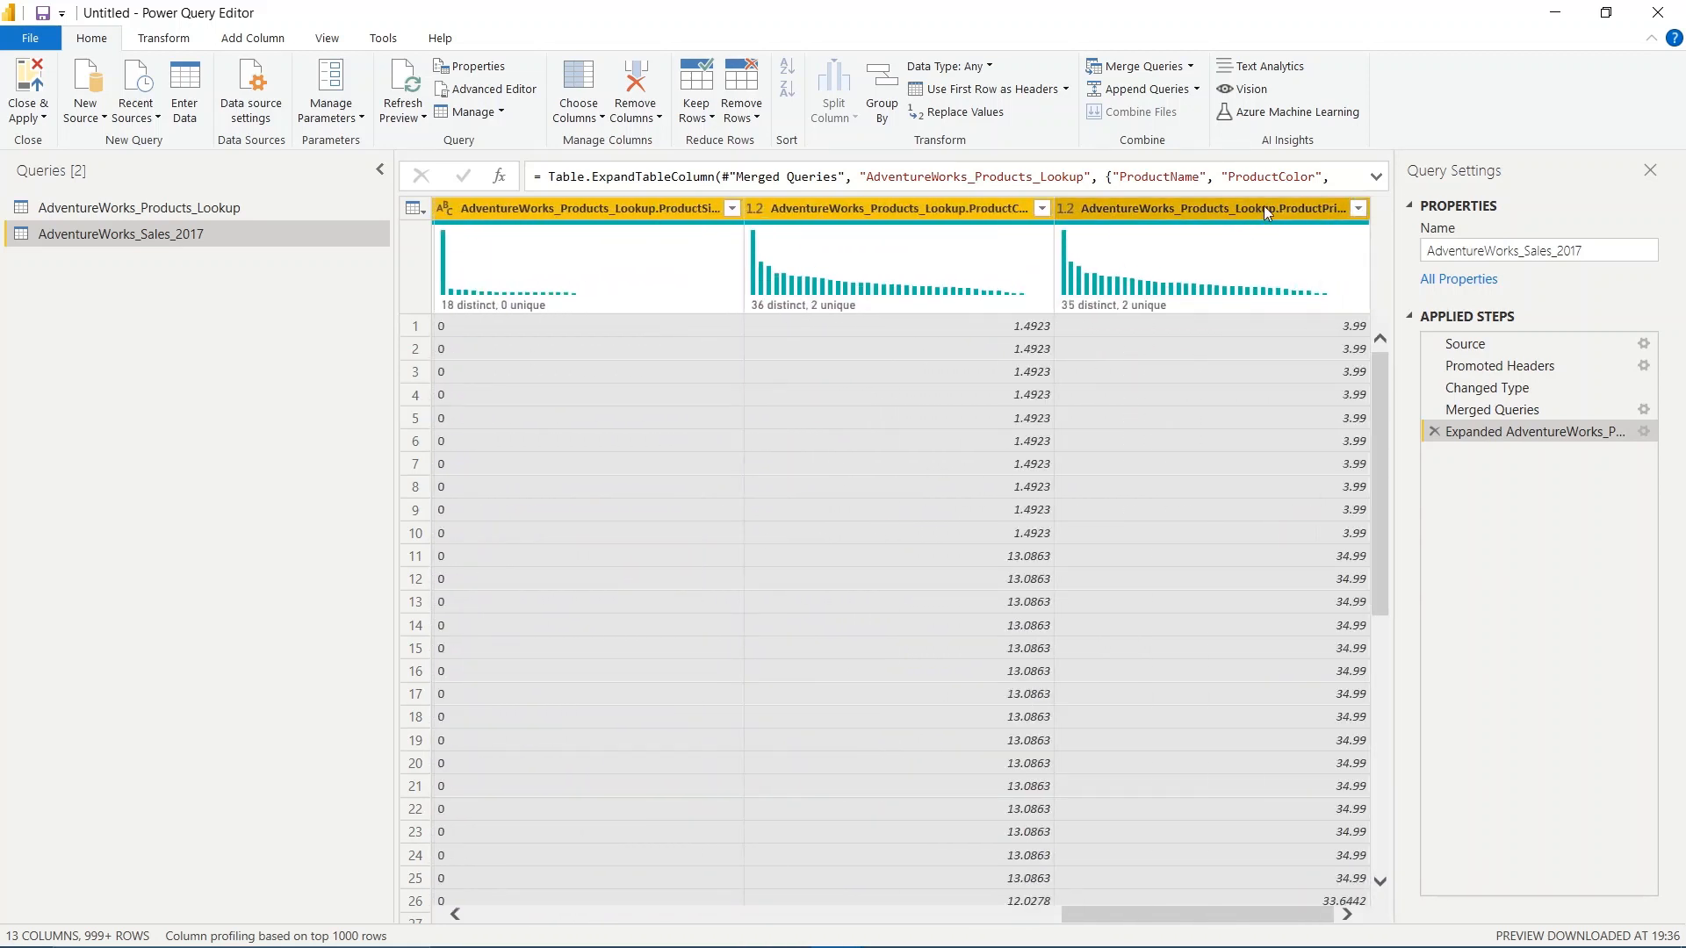
{"action": "left_click", "coordinate": [1263, 205]}
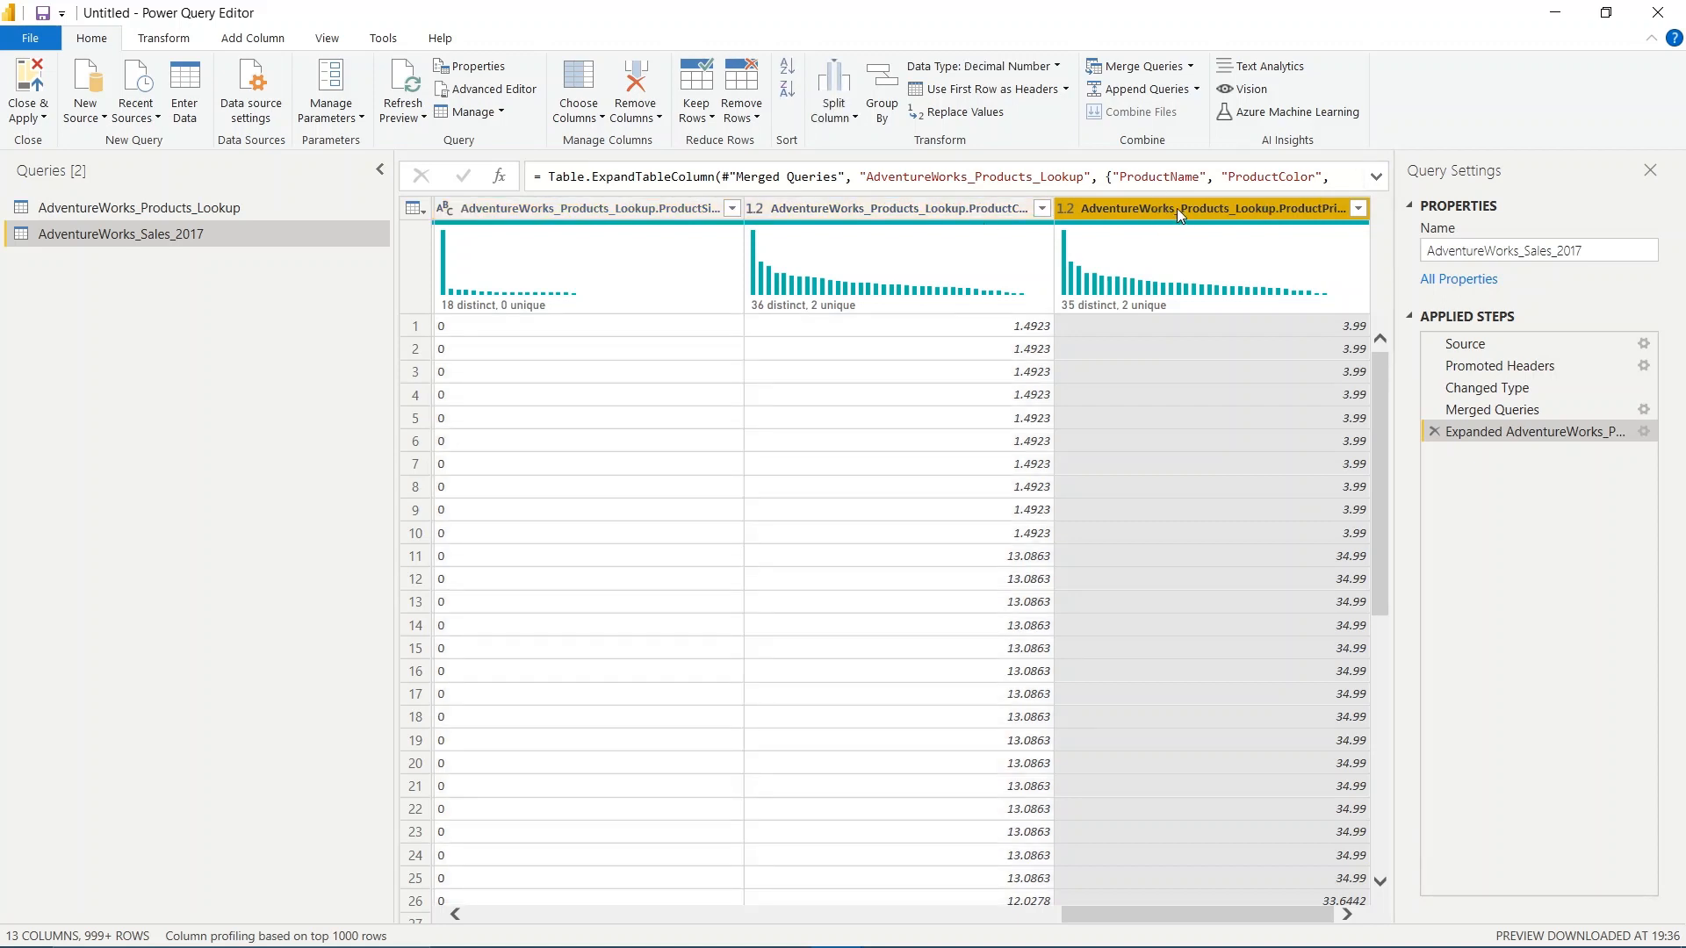
{"action": "double_click", "coordinate": [1299, 207]}
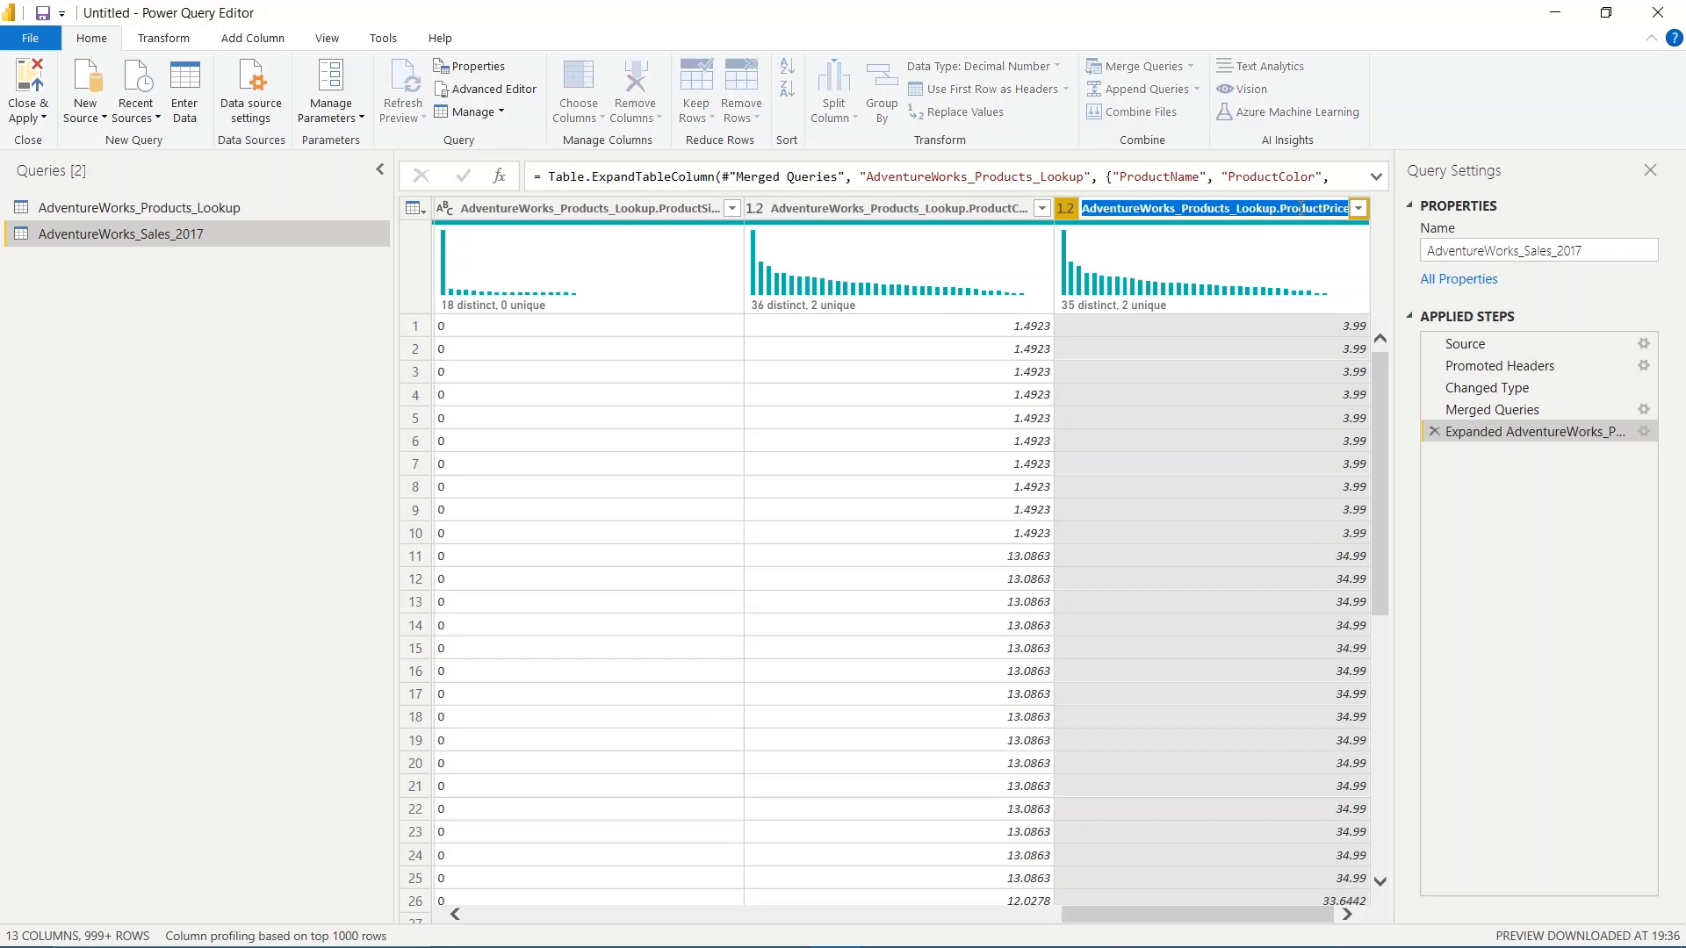
{"action": "left_click", "coordinate": [1279, 207]}
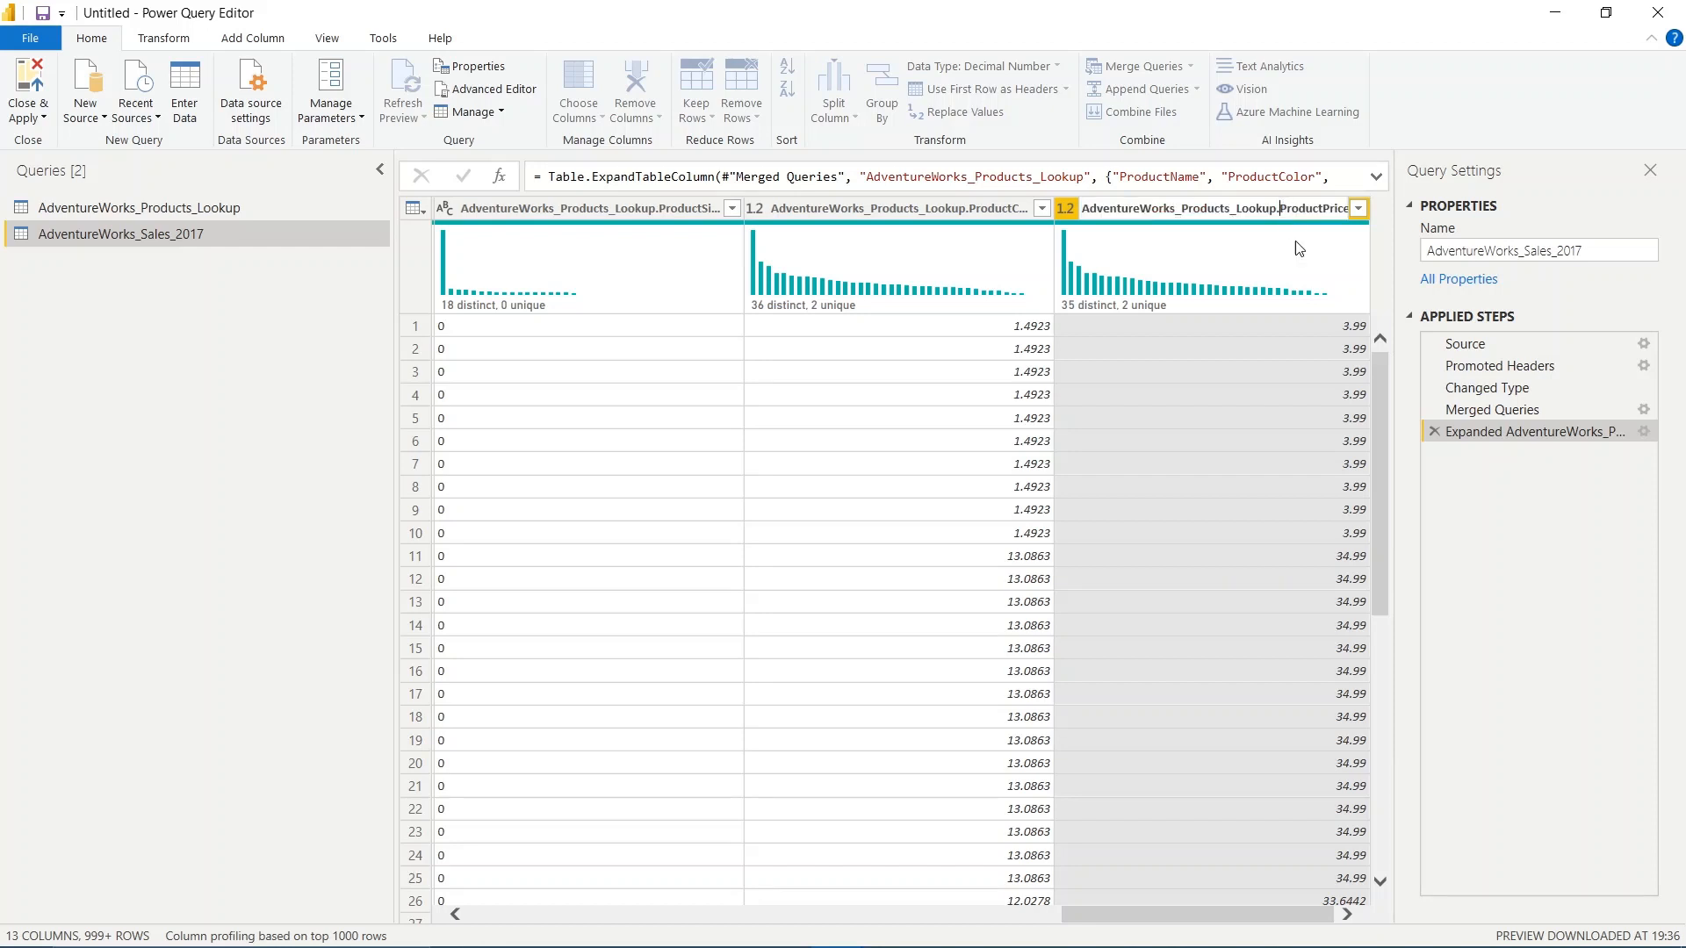
{"action": "key", "text": "shift+Home"}
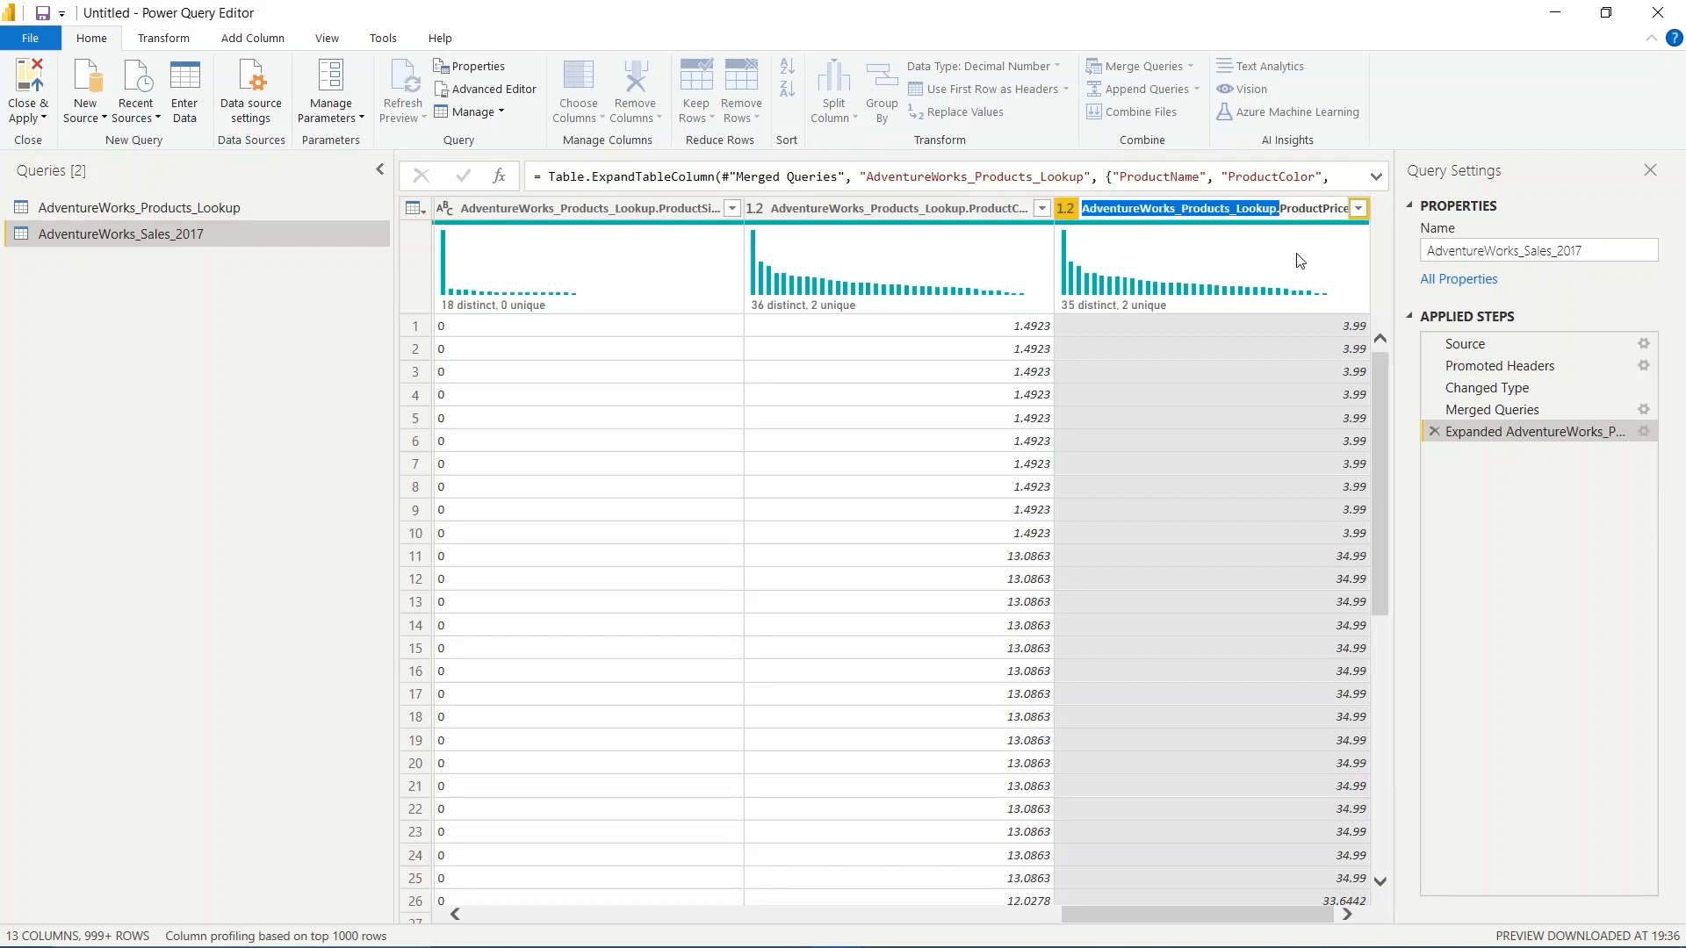
{"action": "key", "text": "BackSpace"}
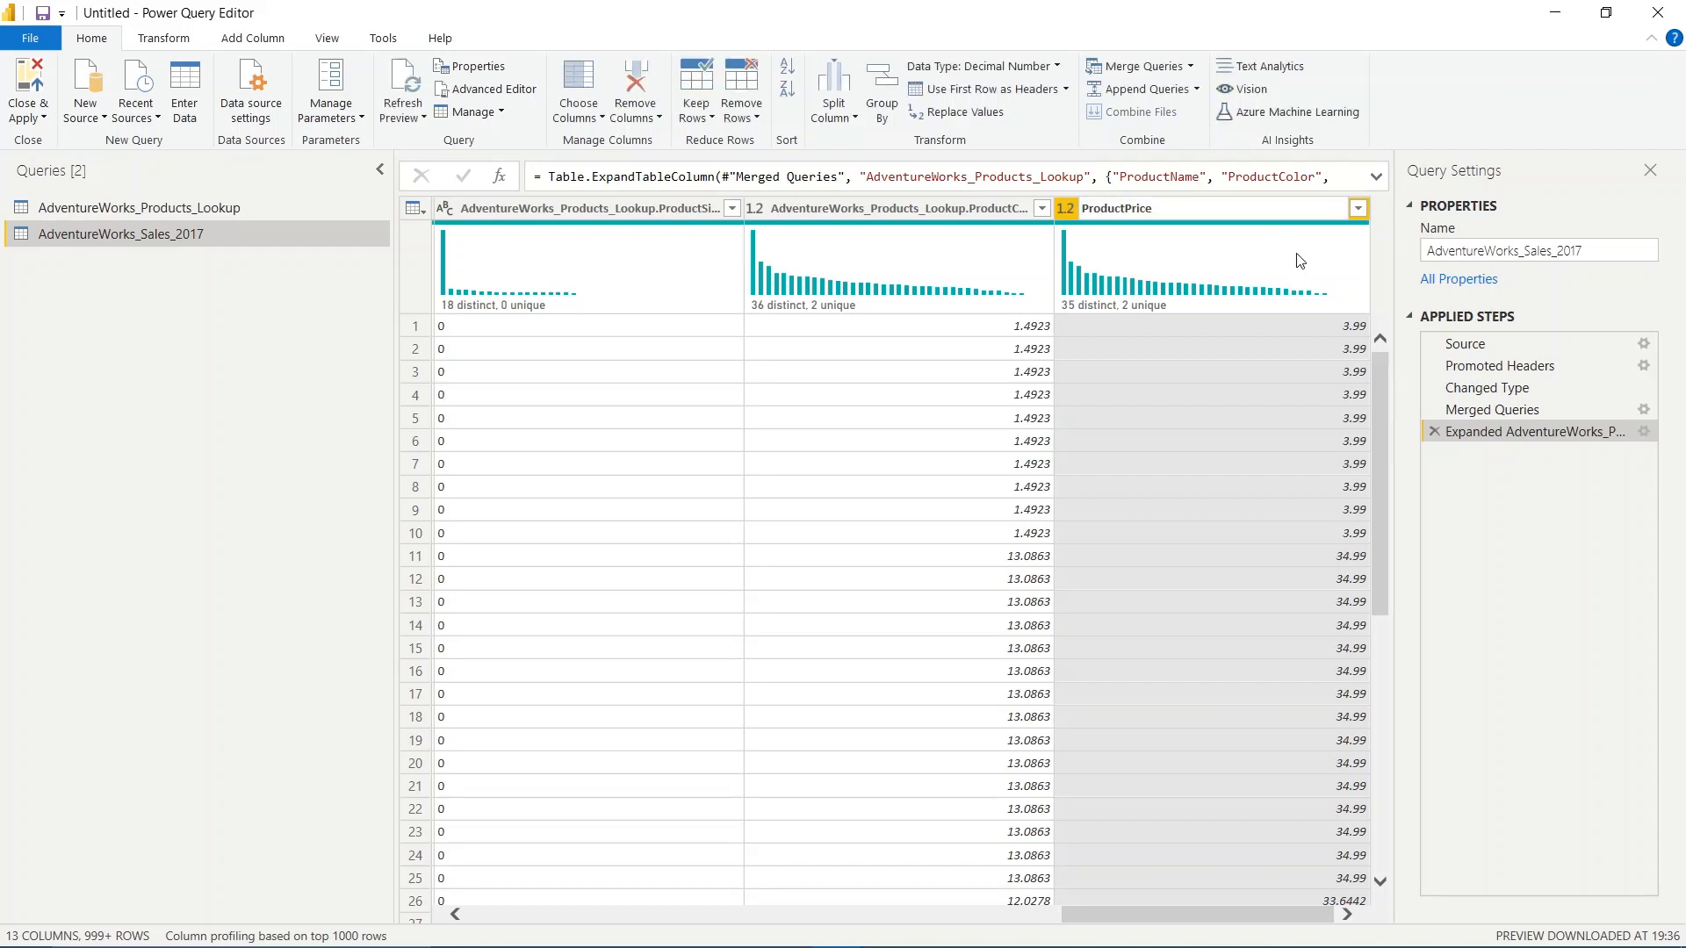
{"action": "key", "text": "Return"}
Review the other expanded product columns that still carry the table prefix, from ProductCost back to ProductName
{"action": "left_click", "coordinate": [1025, 210]}
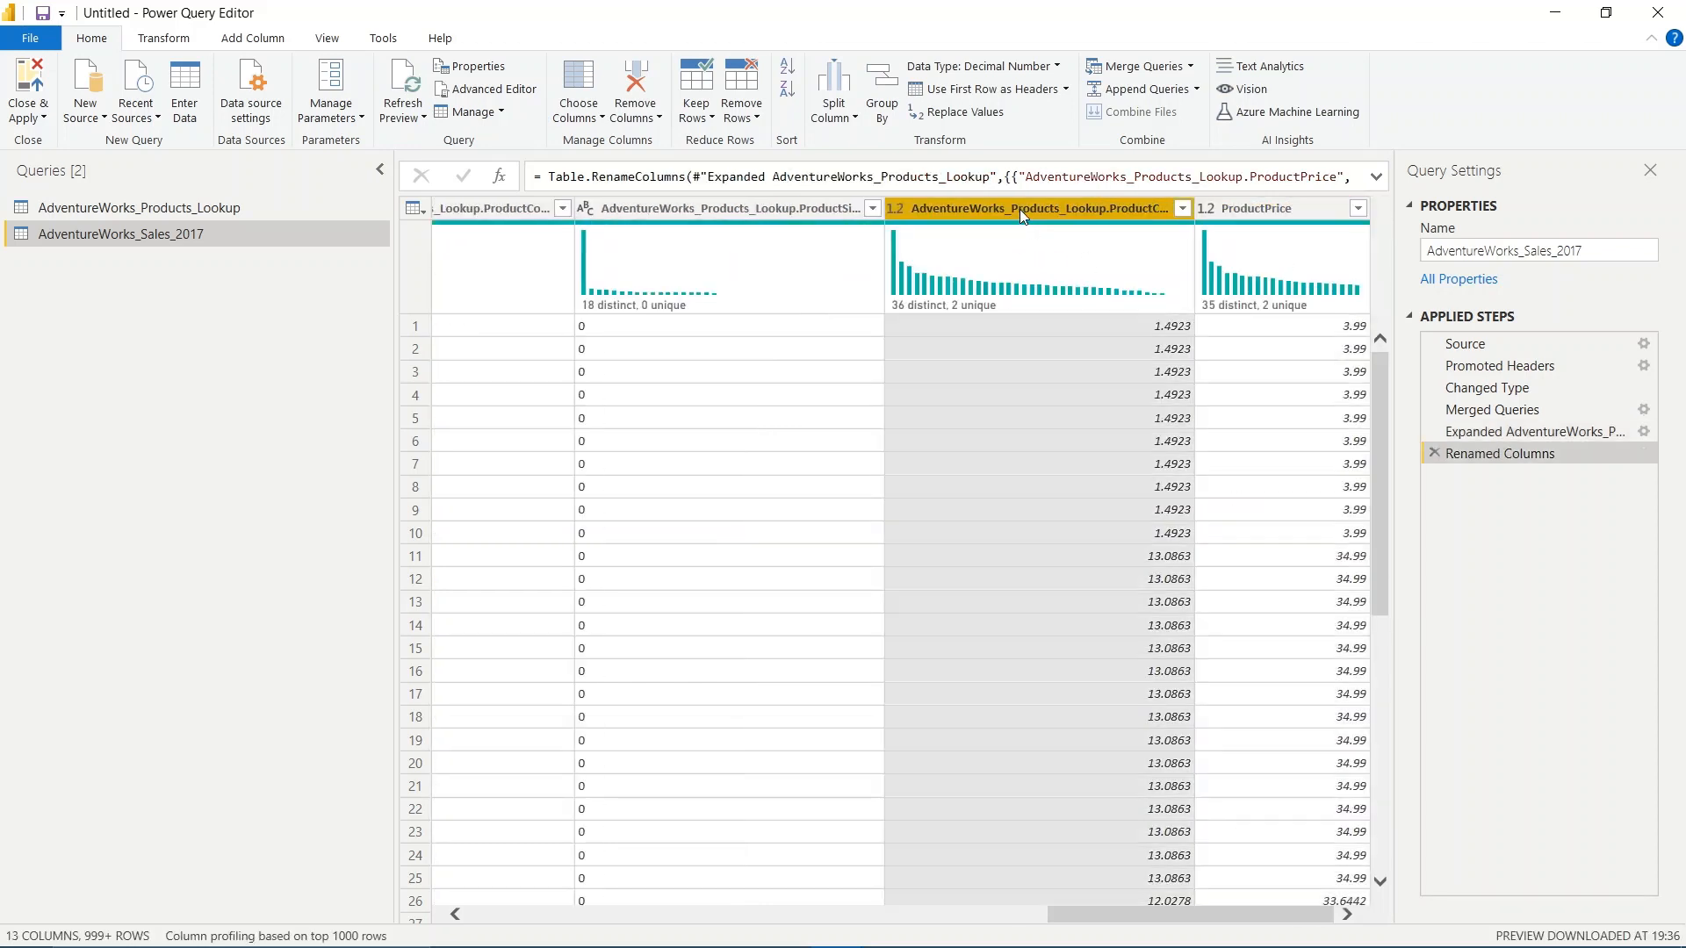
{"action": "left_click_drag", "start_coordinate": [1177, 924], "coordinate": [910, 941]}
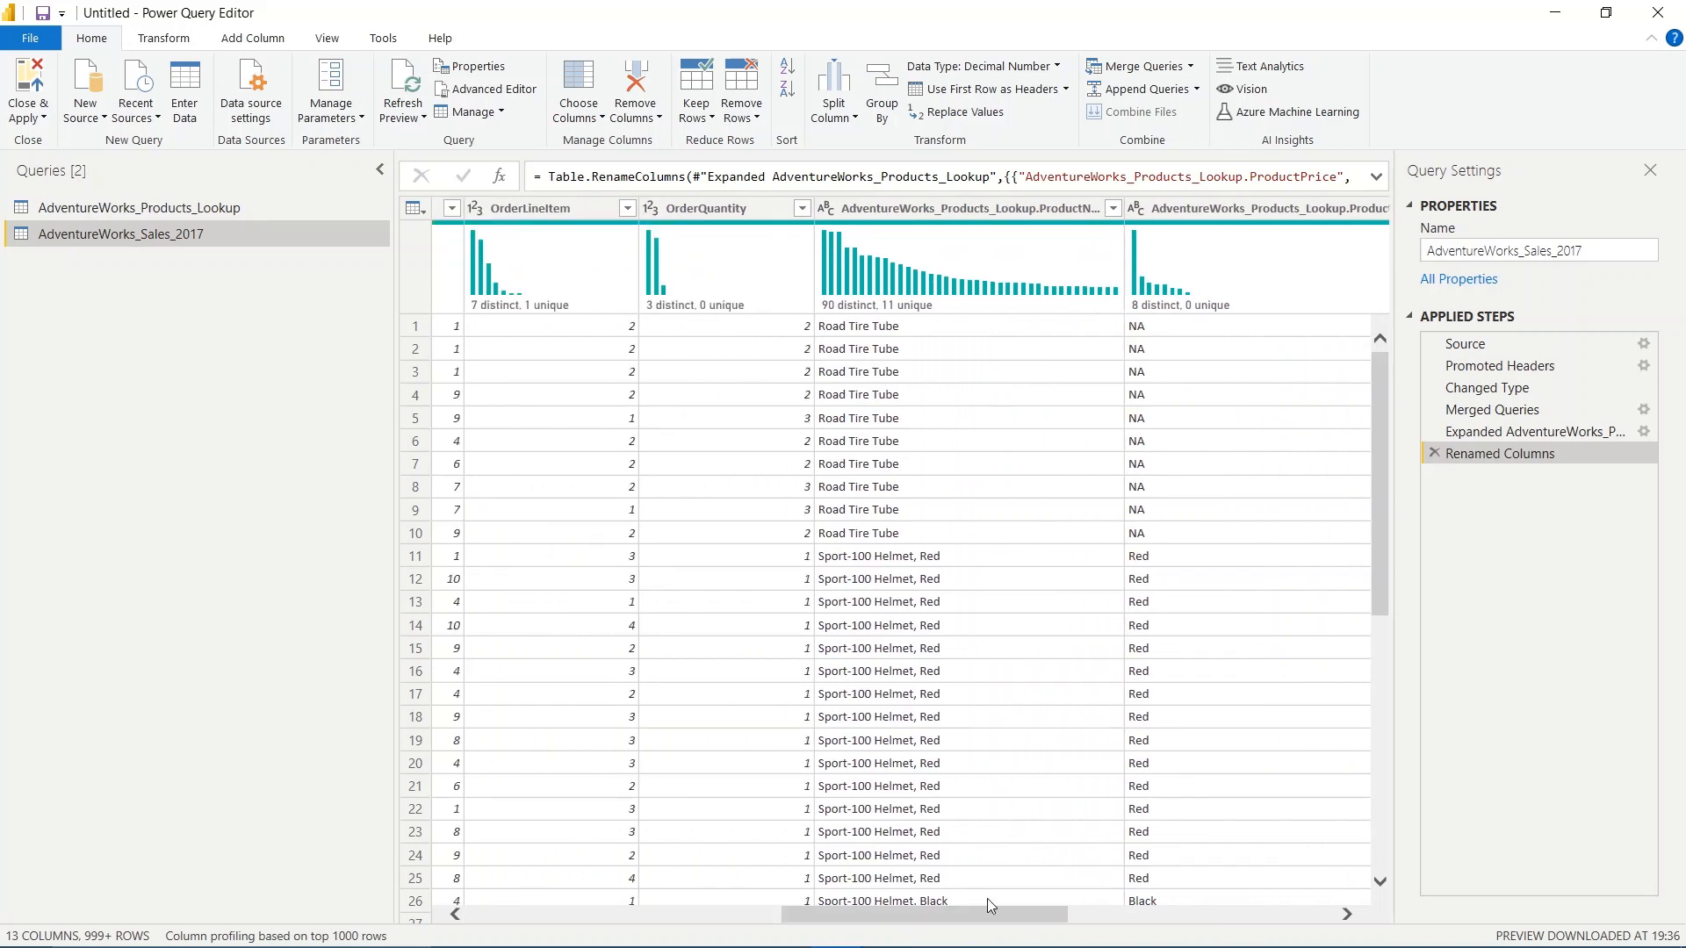
{"action": "left_click", "coordinate": [1008, 208]}
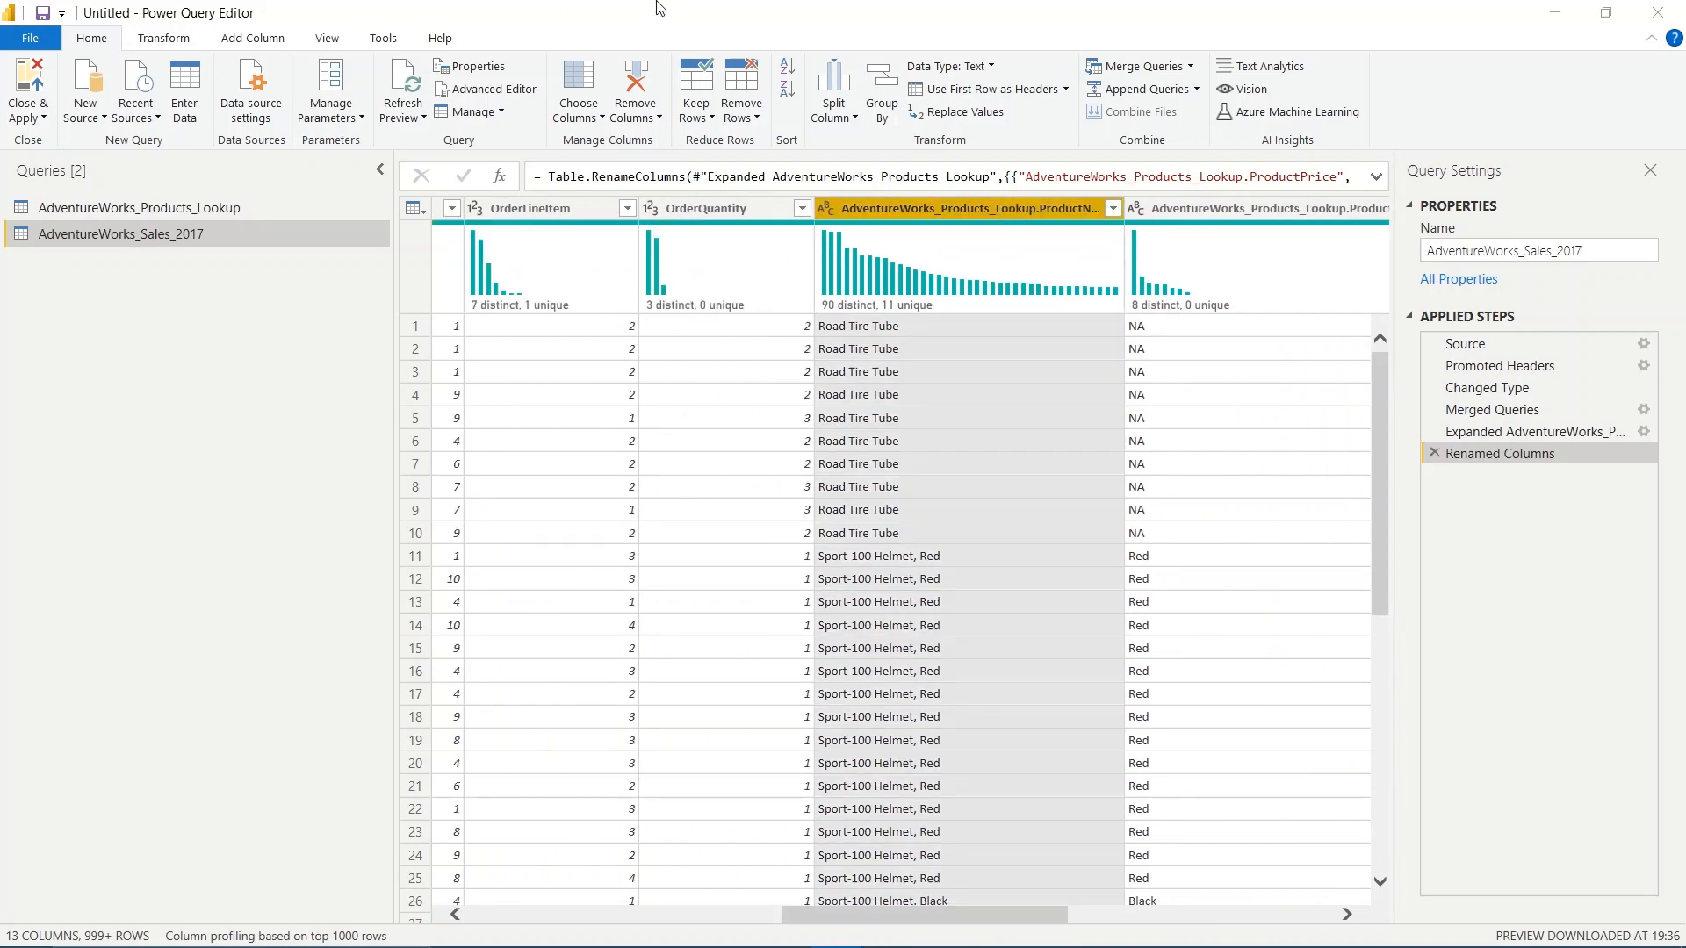